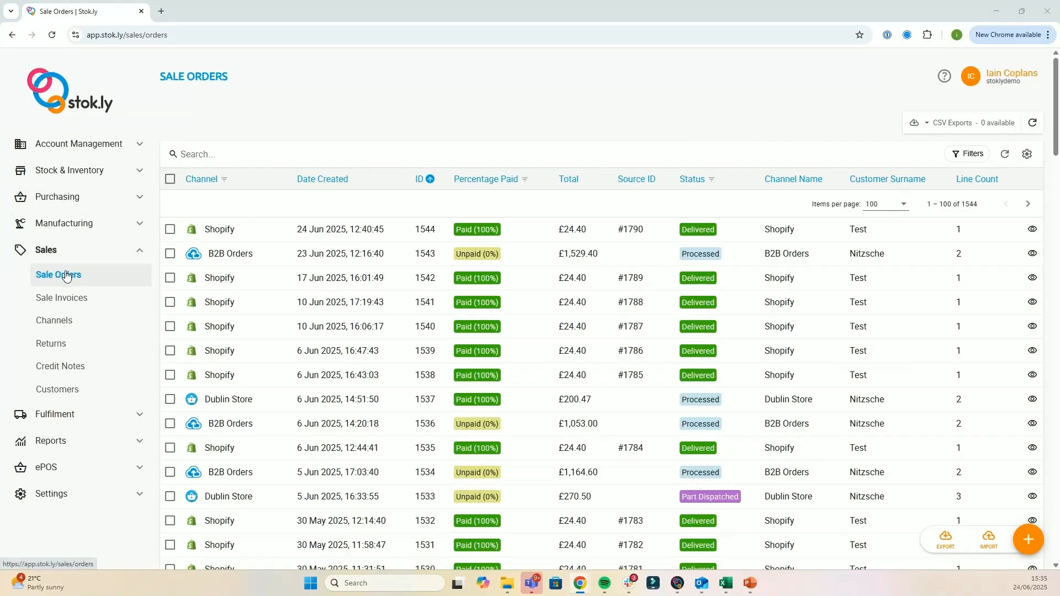
- Search the customer list by the customer's first name and open the matching record that has a barcode
click(67, 393)
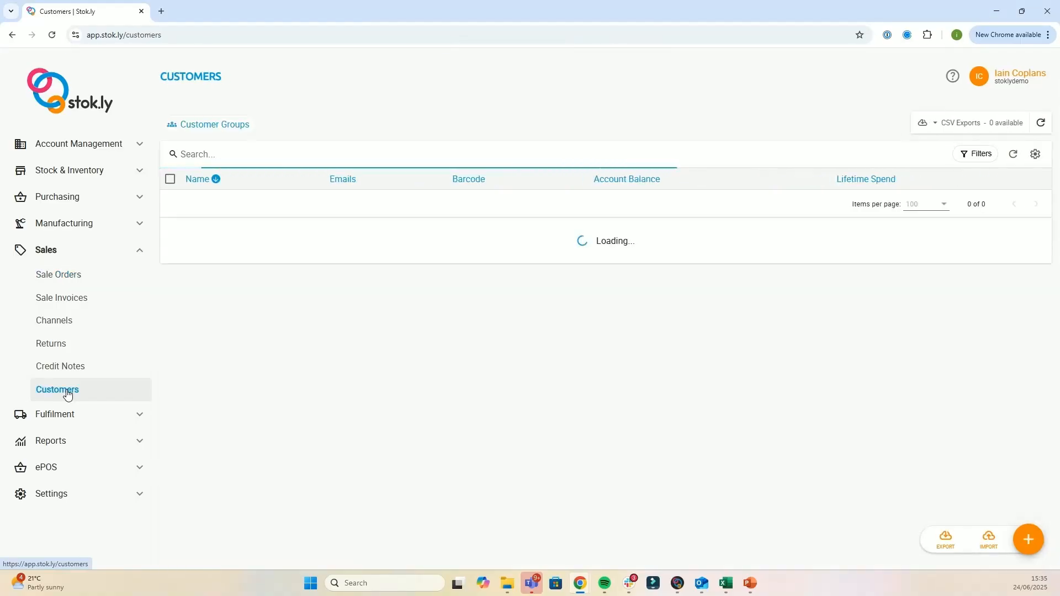
click(209, 155)
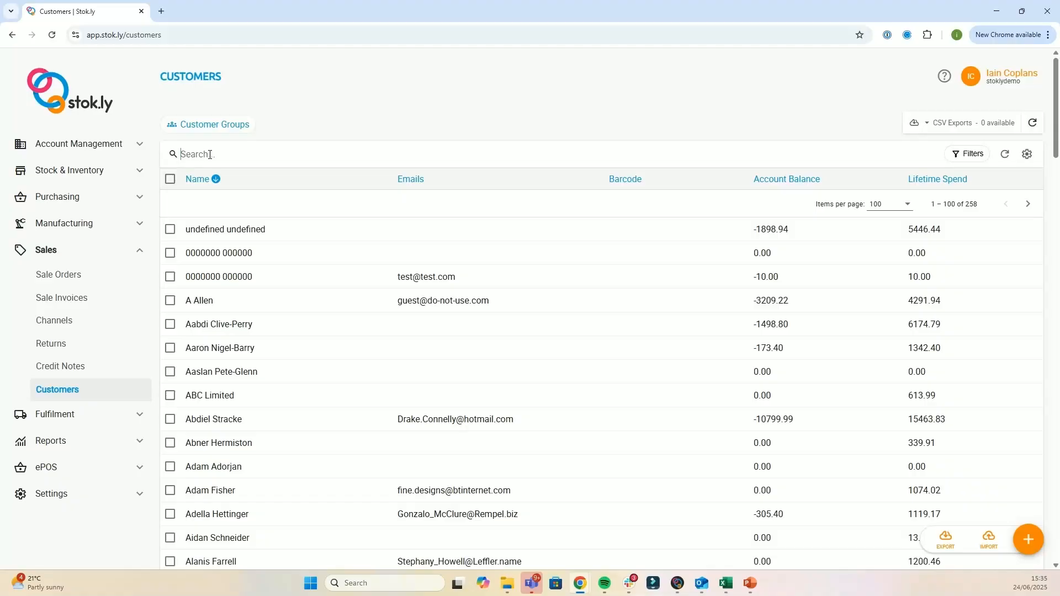
text(alex)
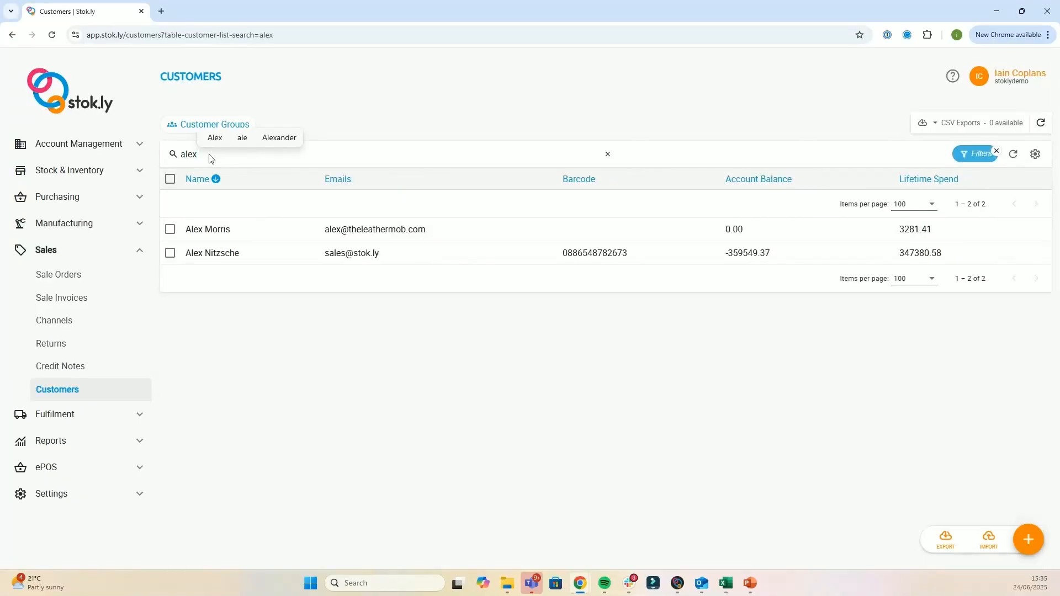
click(215, 255)
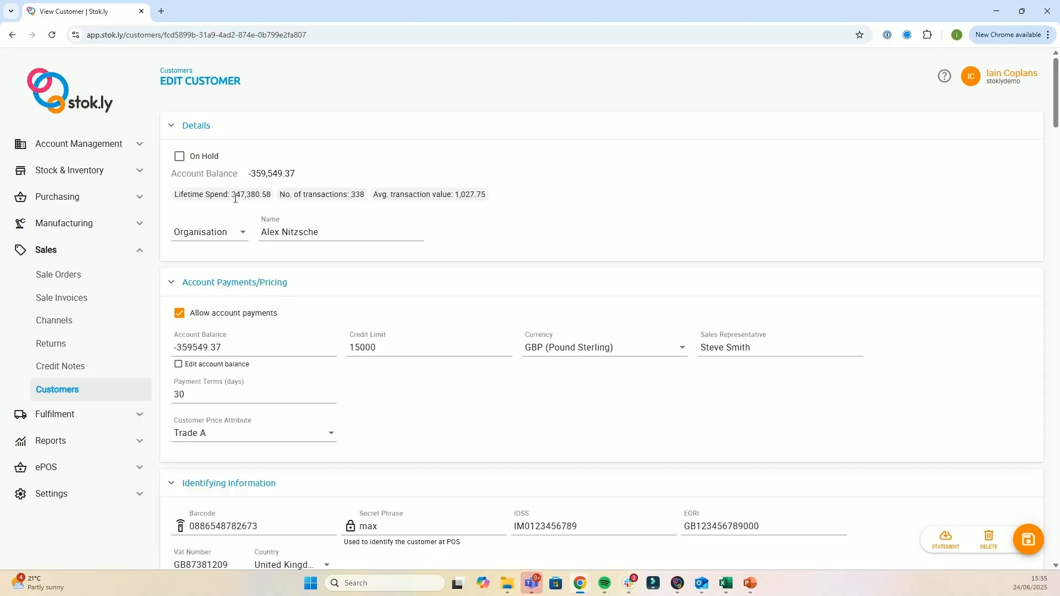
- Examine the customer's account type options, account payment settings and available customer price attributes
click(233, 237)
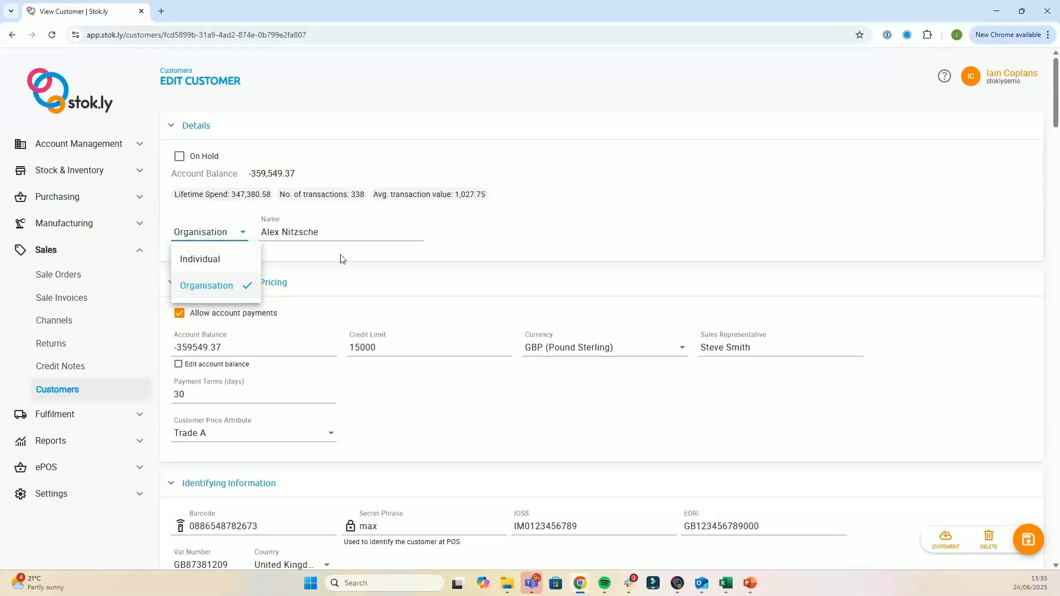
click(456, 254)
scroll(457, 254, down, 2)
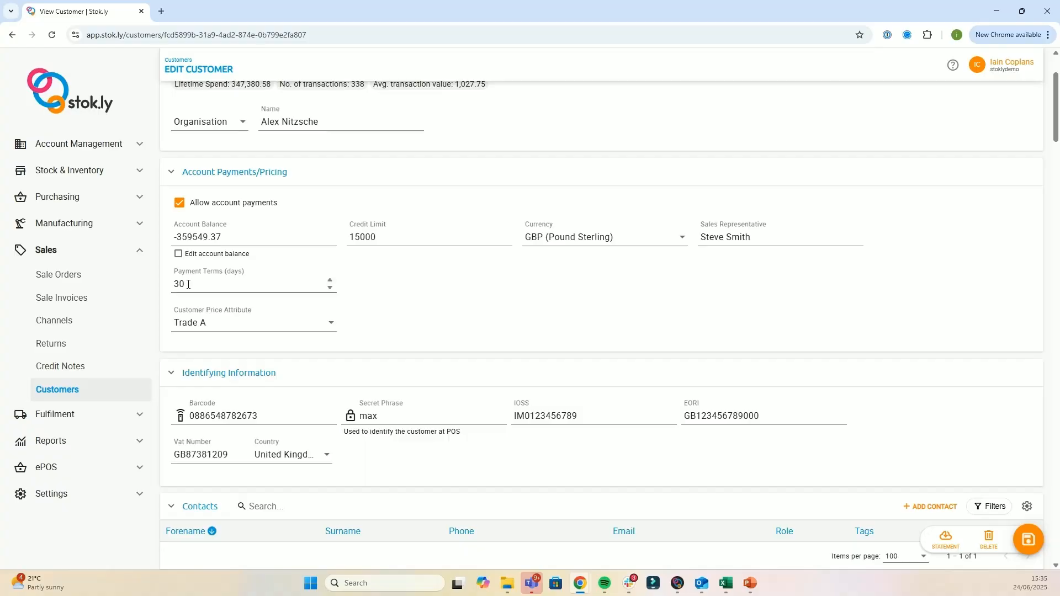
click(198, 324)
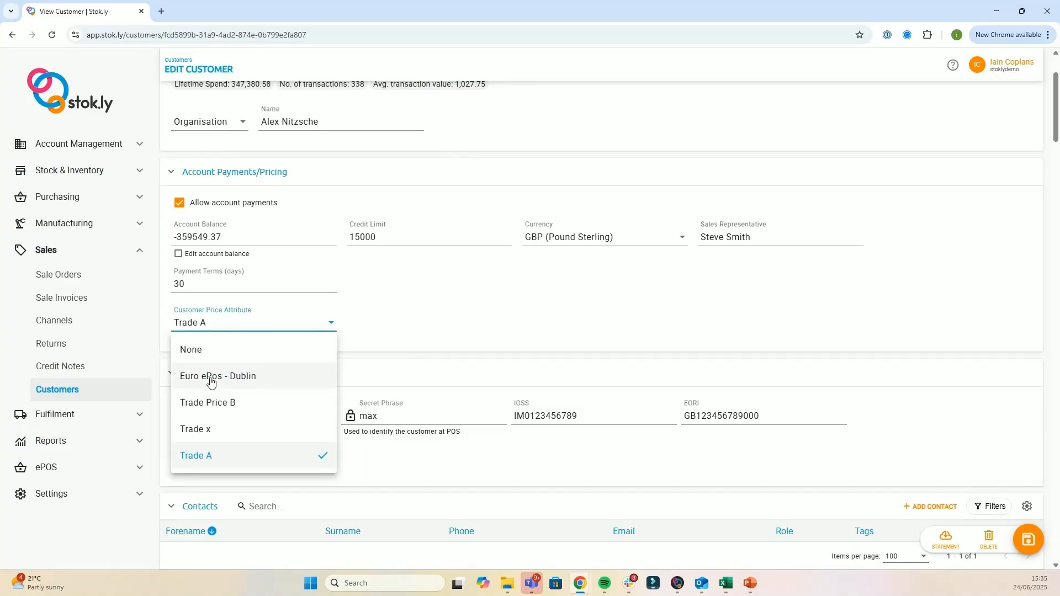
click(415, 320)
scroll(415, 320, down, 3)
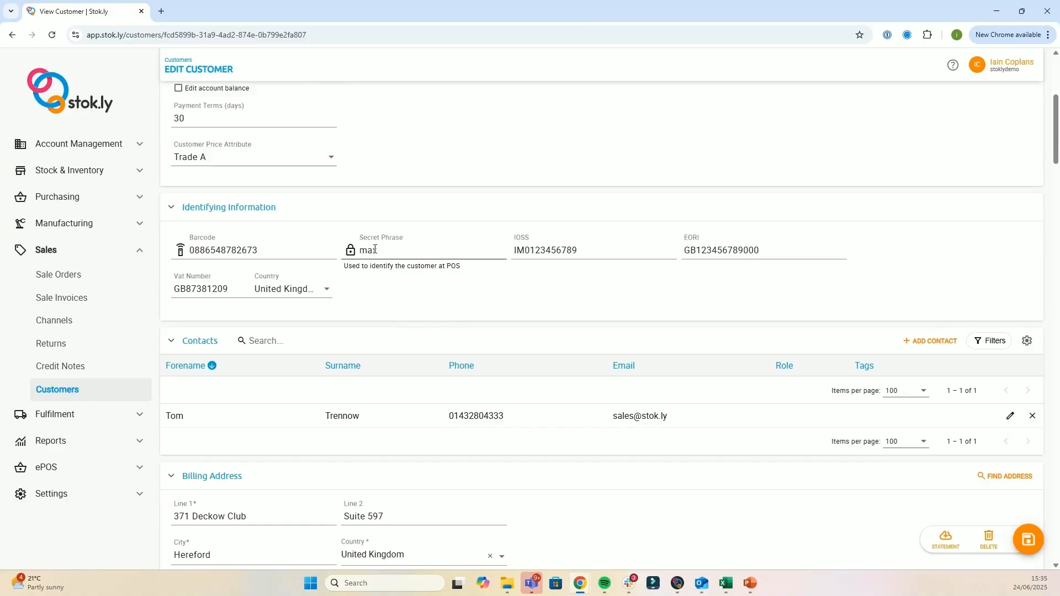
- Review the customer's identifying information, contacts, billing and shipping addresses, the option for adding an address, and the sale order history
click(538, 248)
click(698, 249)
scroll(308, 327, down, 3)
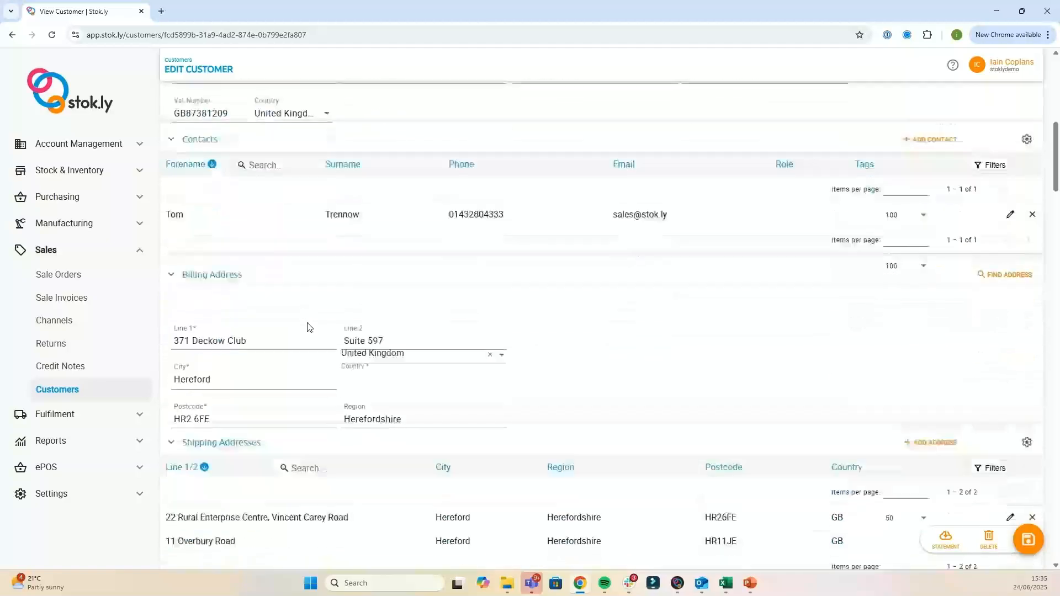
scroll(298, 321, down, 3)
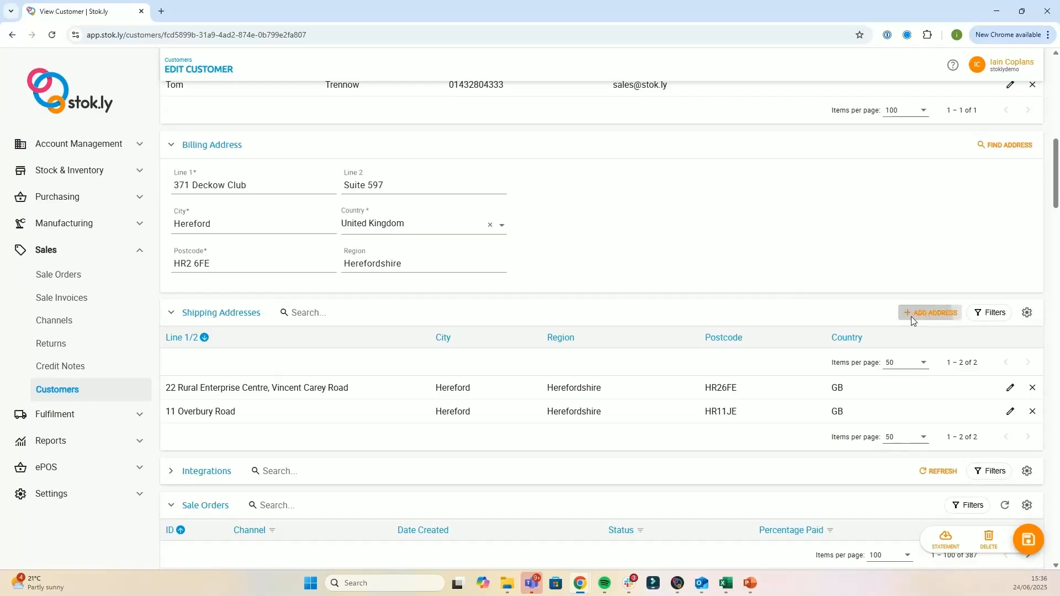
click(931, 312)
click(773, 239)
scroll(187, 473, down, 4)
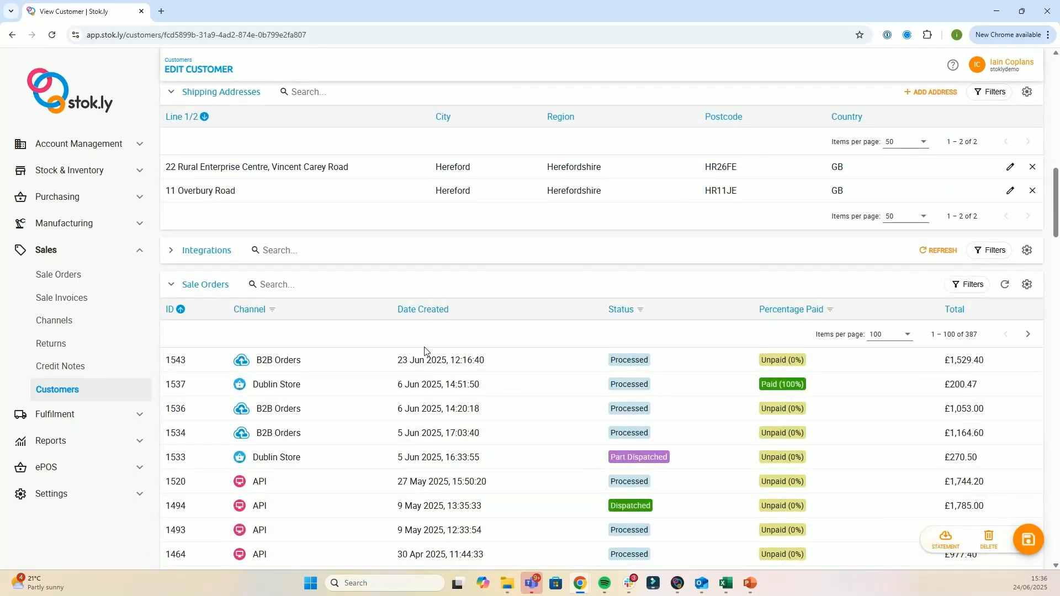
- Open the sale orders list and look over its channel filter, import option and the settings section containing CSV schedules
click(55, 281)
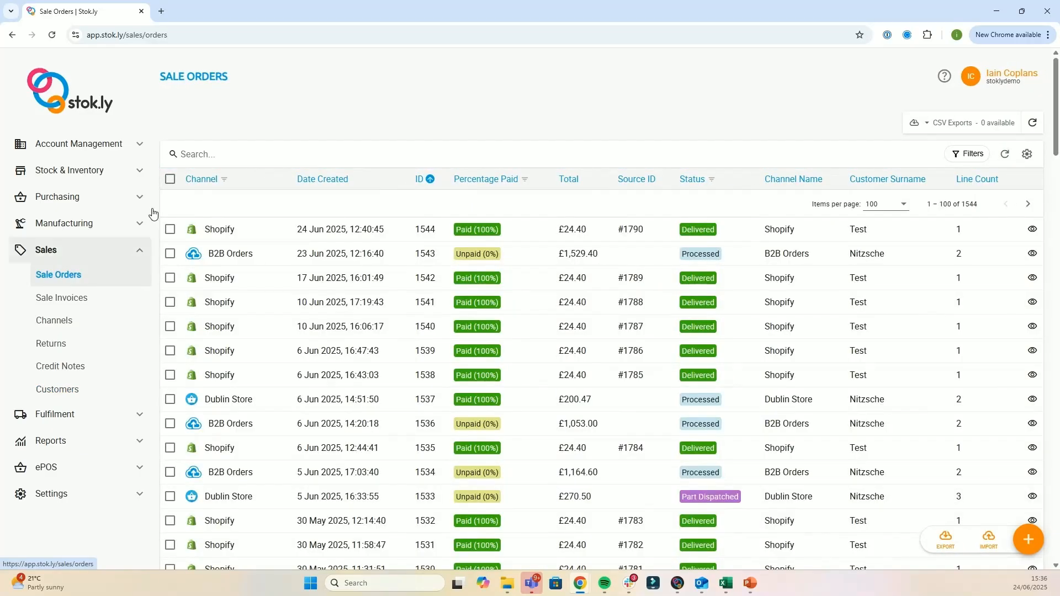
click(224, 179)
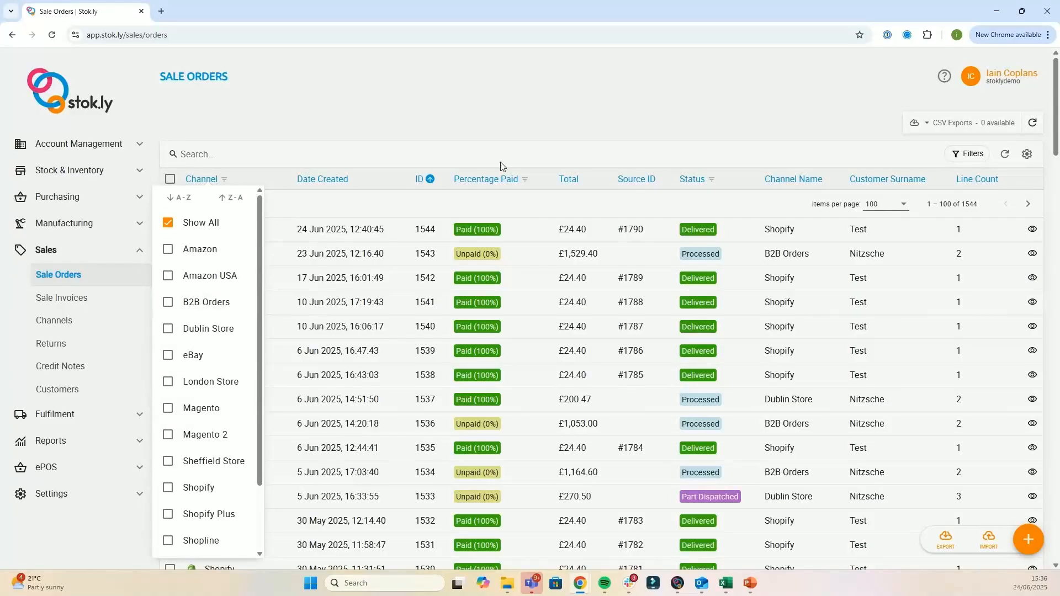
click(638, 119)
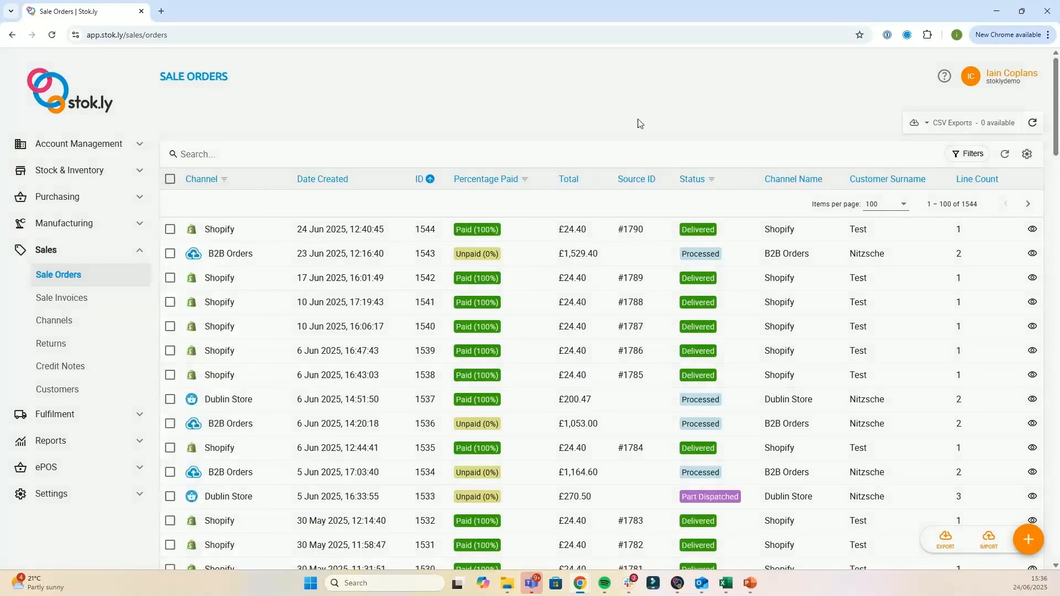
click(988, 540)
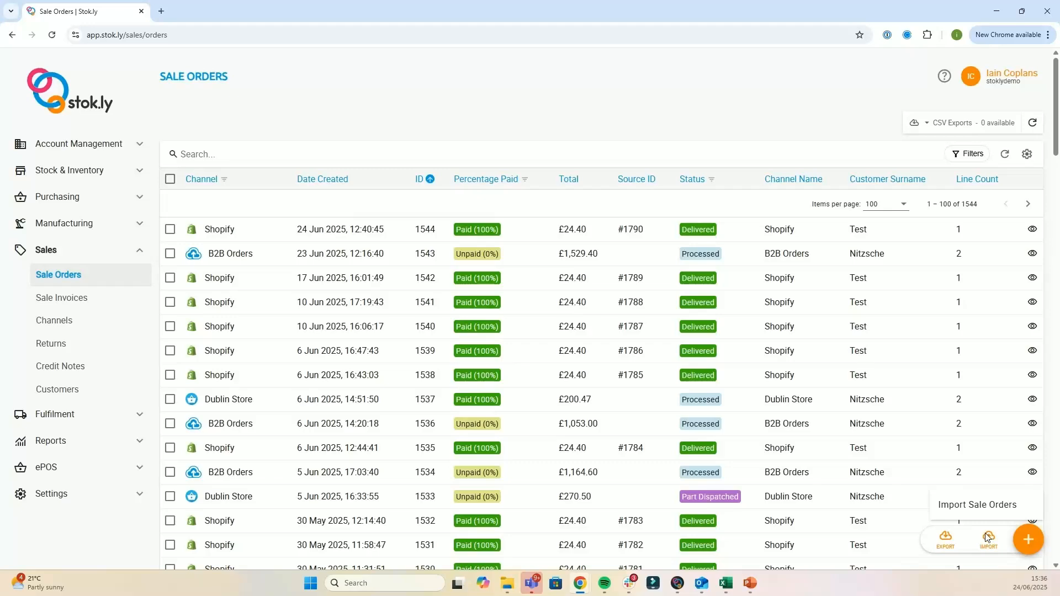
click(53, 496)
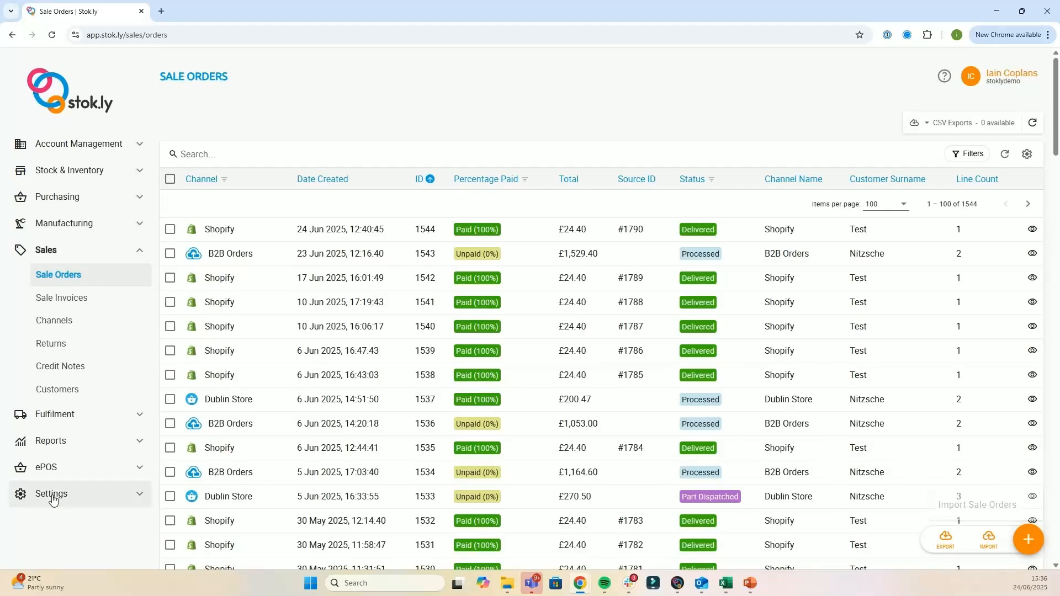
scroll(66, 519, down, 2)
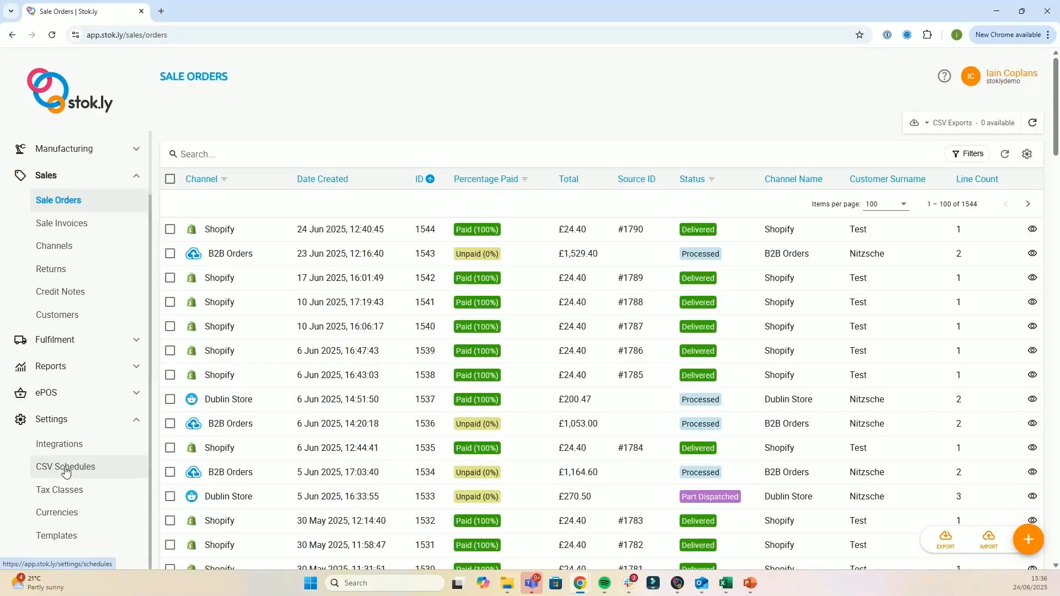
- Start a new sale order of type Order and assign it to the B2B Orders channel
click(1030, 540)
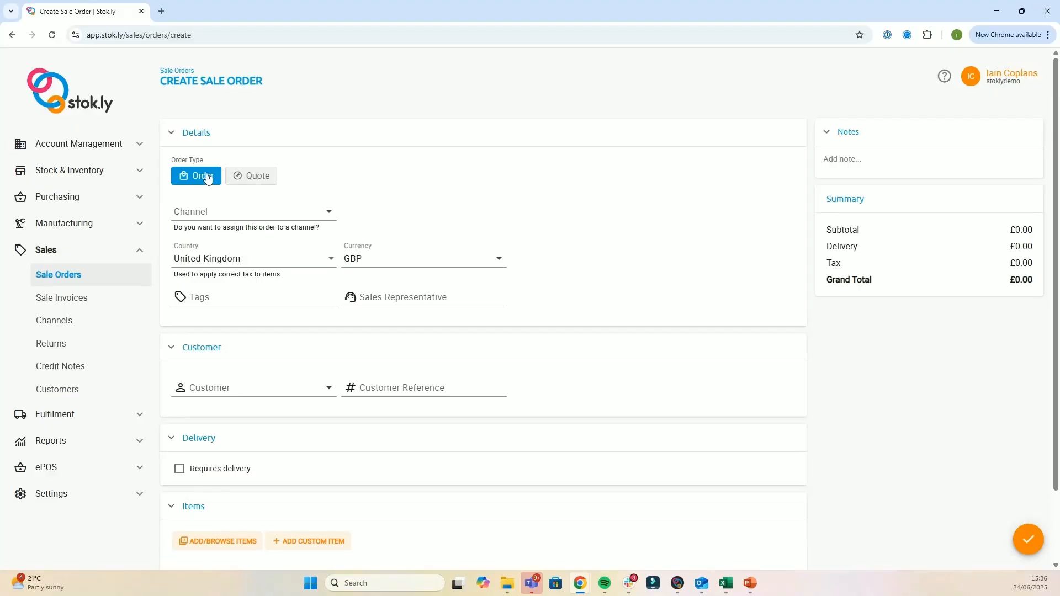
click(202, 214)
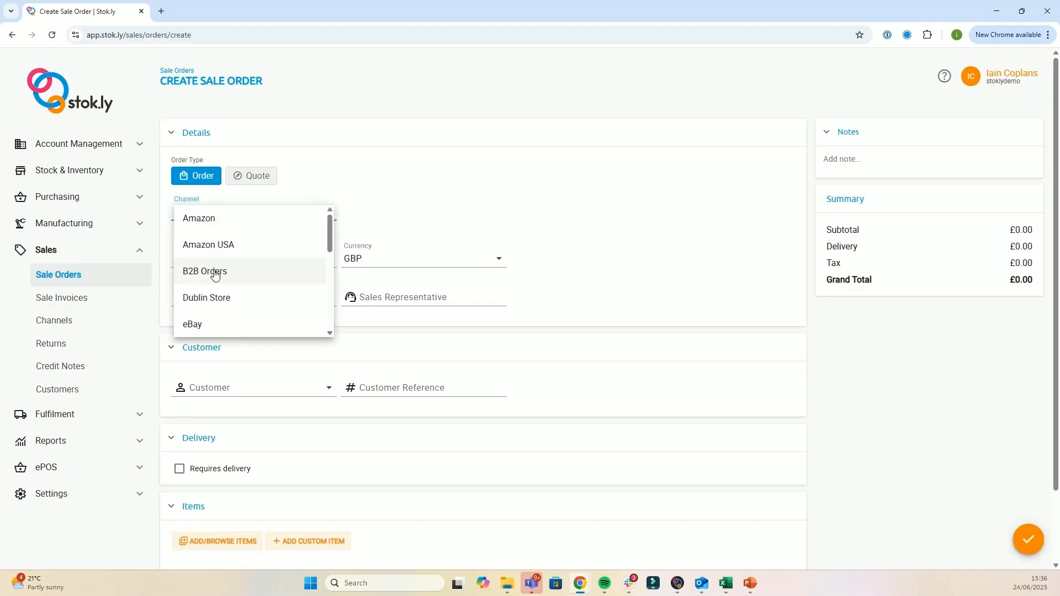
click(216, 274)
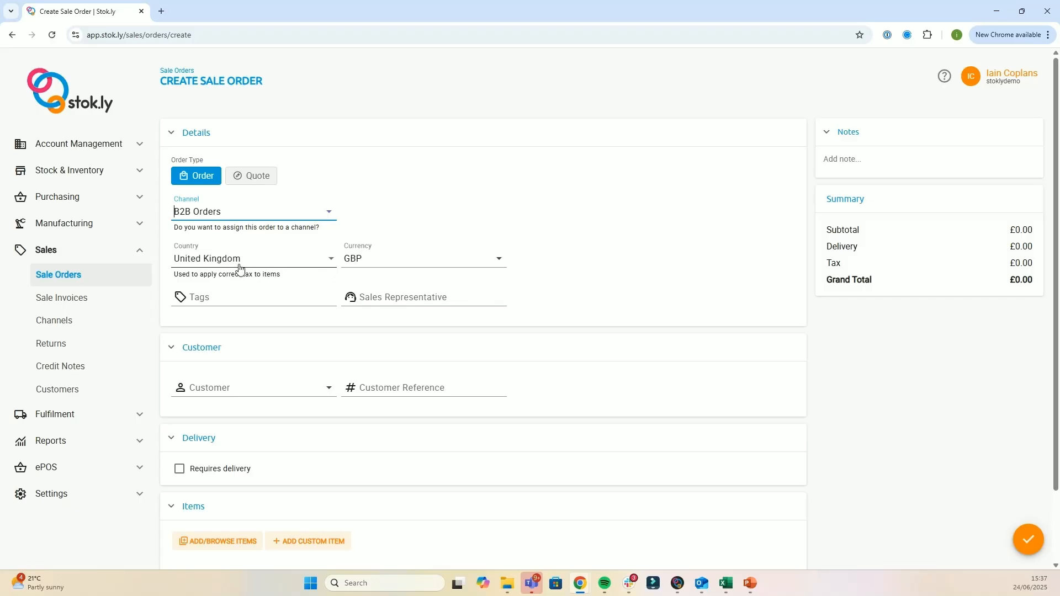
- Look at the order's currency choices and at the settings section where currencies are managed
click(363, 263)
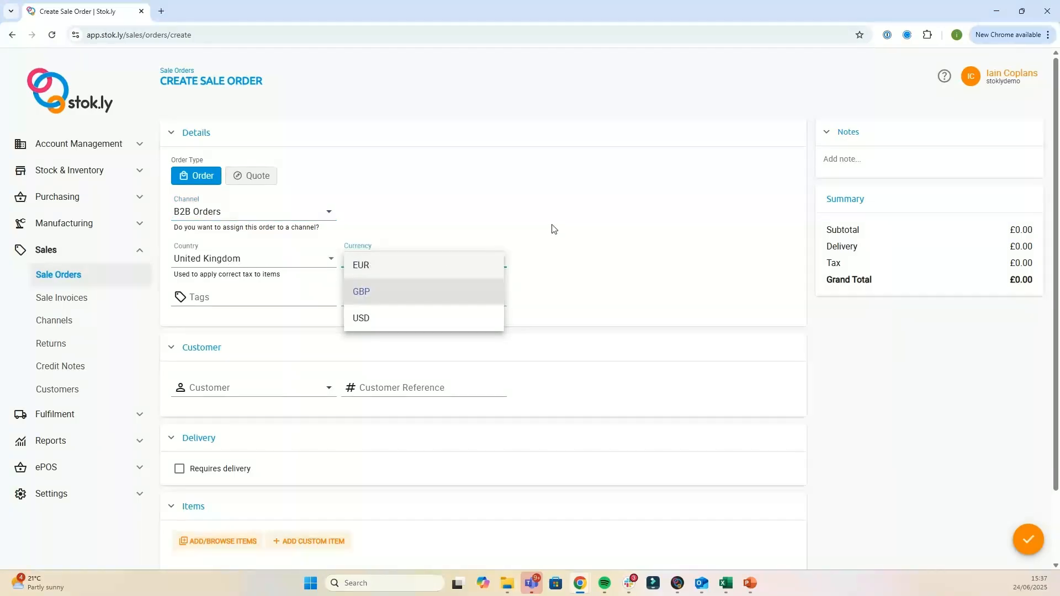
click(73, 495)
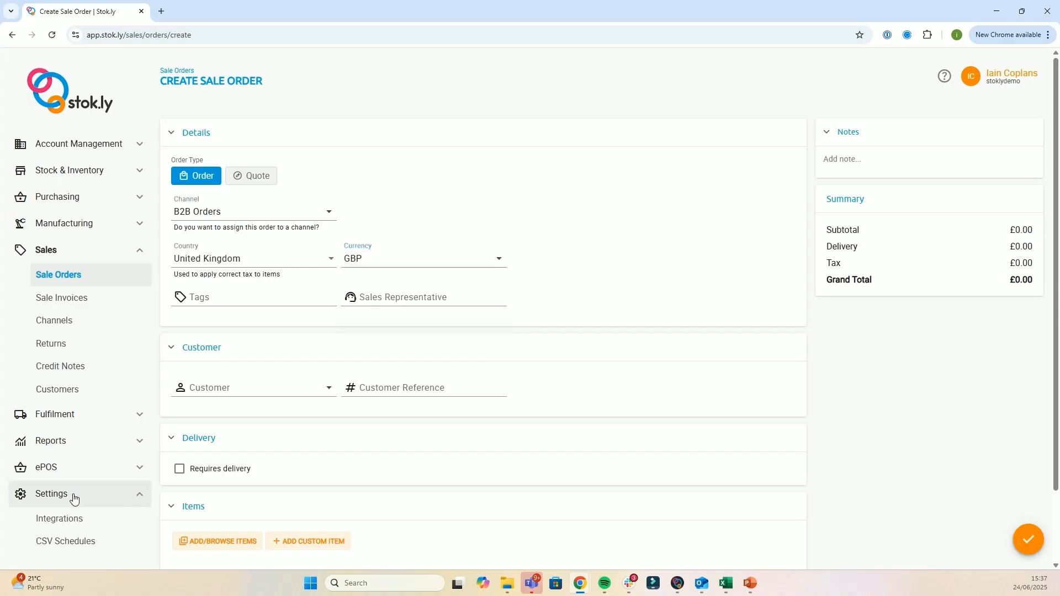
scroll(72, 497, down, 2)
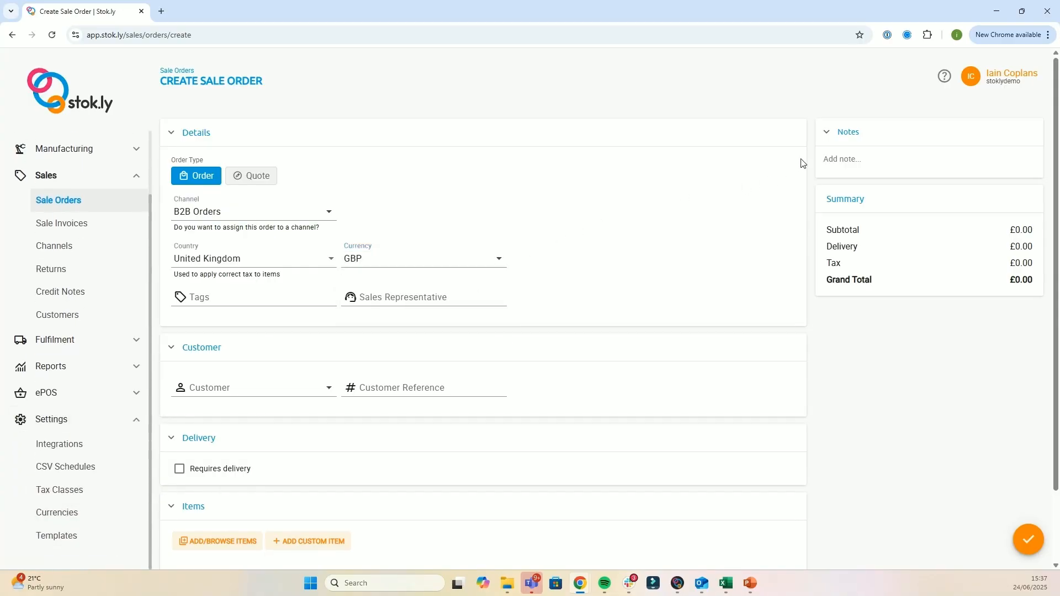
- Add the note "hfsdkkd" to the sale order
click(837, 157)
text(hfsakkd)
key(Return)
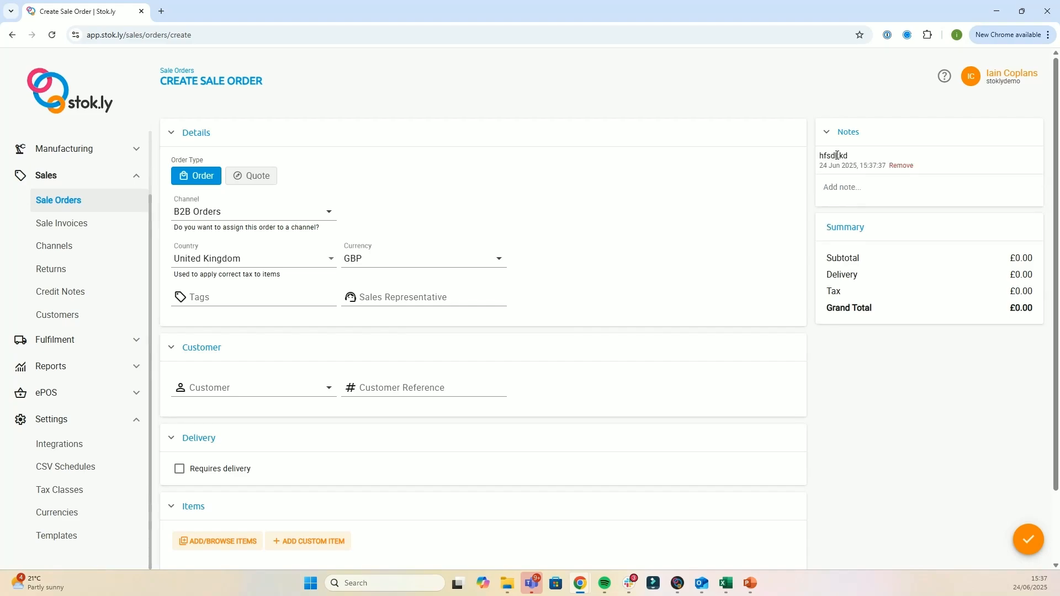
- Tag the sale order with the existing tag "Fwd booked"
click(210, 297)
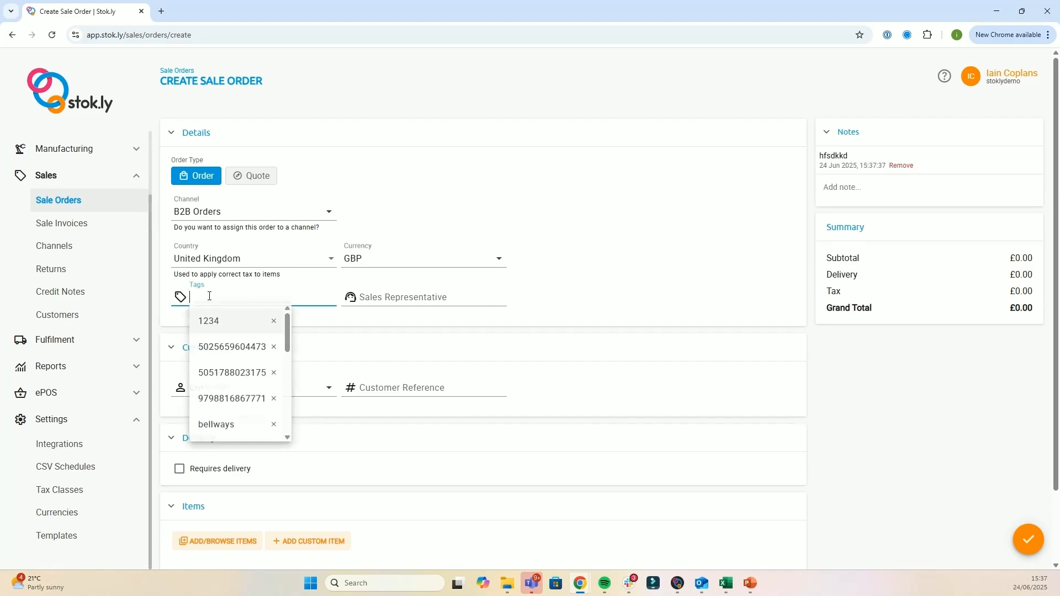
scroll(223, 350, down, 2)
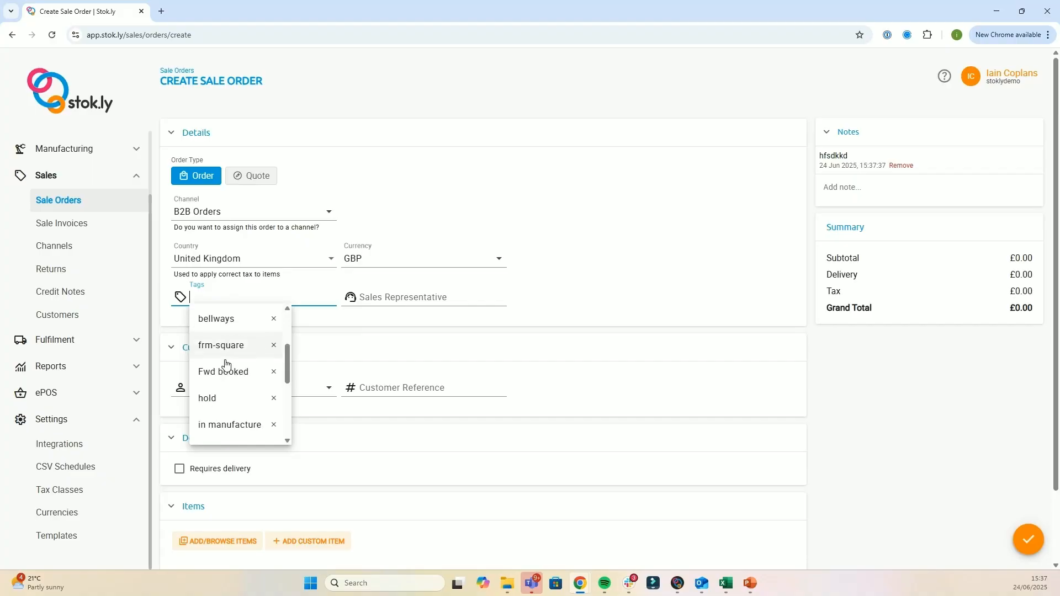
click(227, 371)
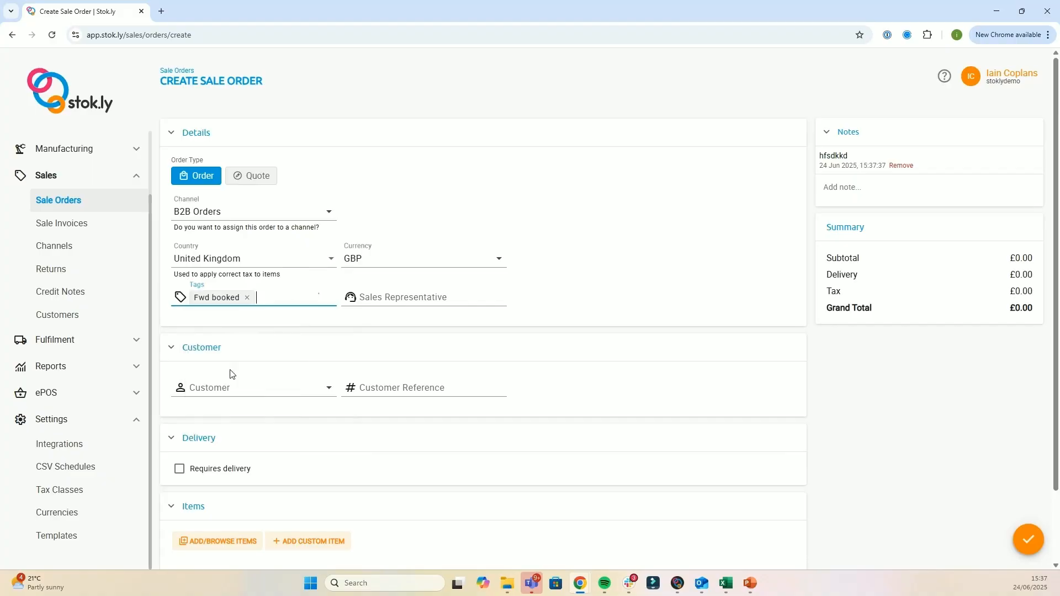
click(551, 292)
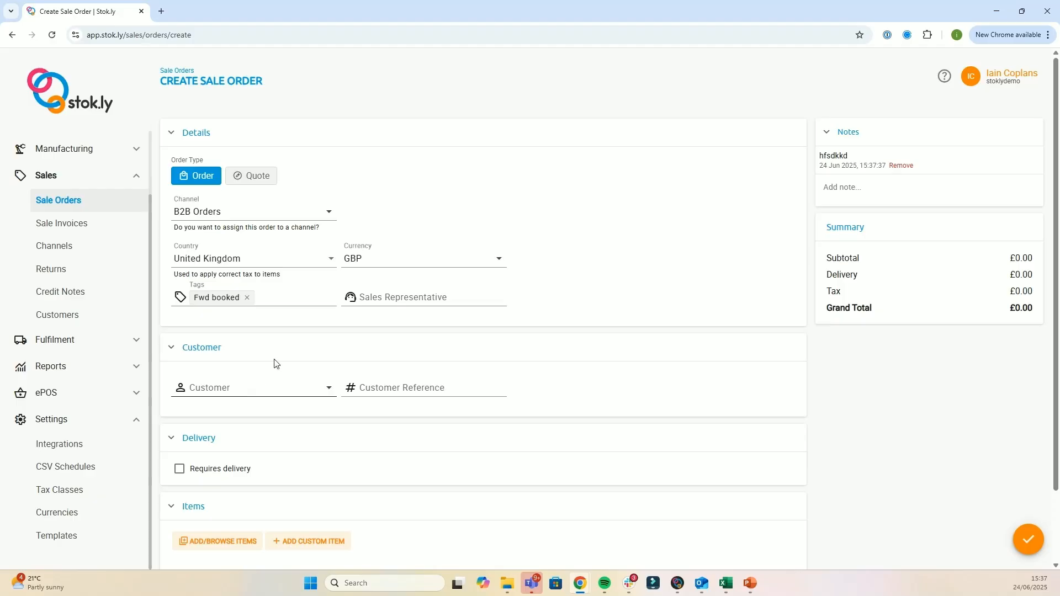
- Find the trade customer by first name and assign that customer to the sale order
click(213, 391)
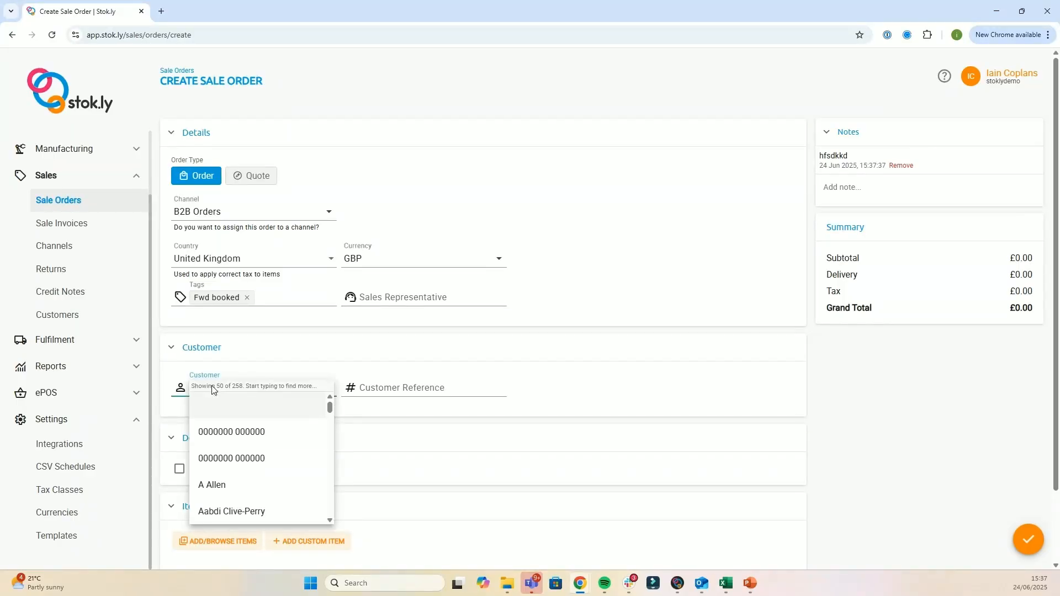
text(ale)
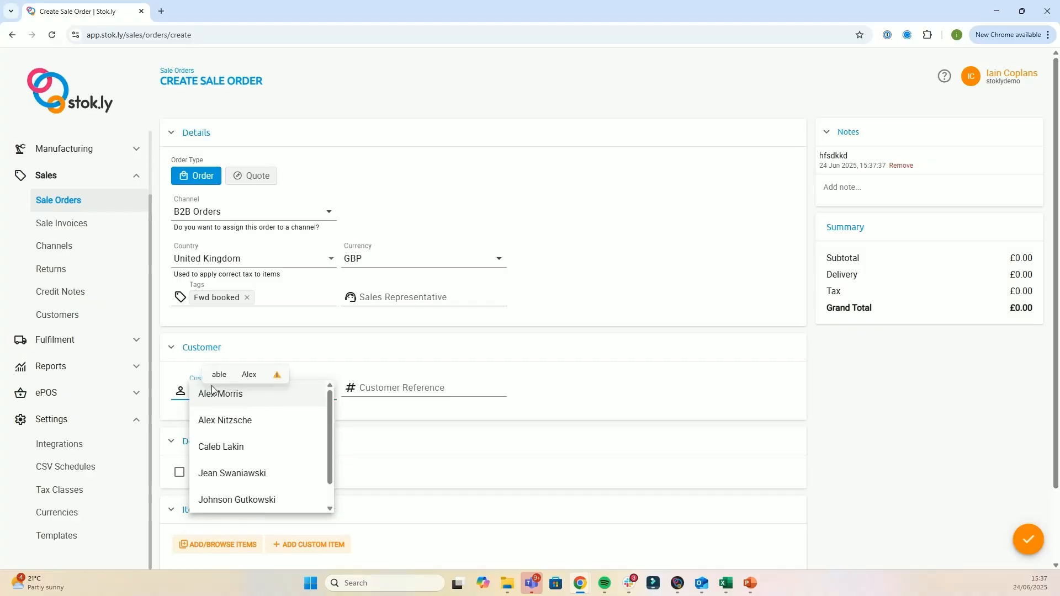
click(228, 423)
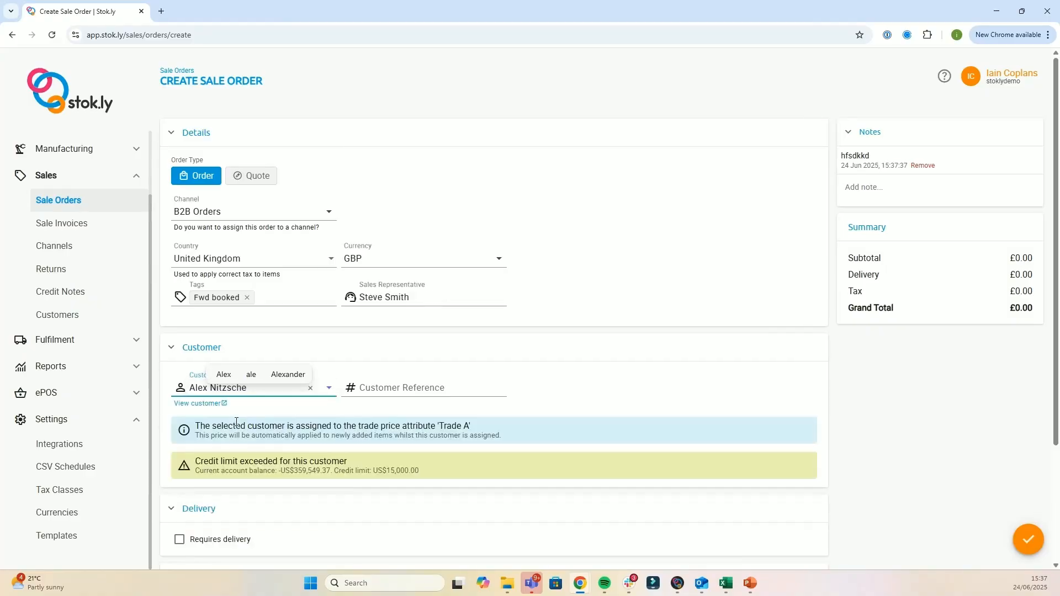
- Examine the trade price attribute and credit limit notices for the selected customer
click(440, 426)
drag(440, 426, 482, 429)
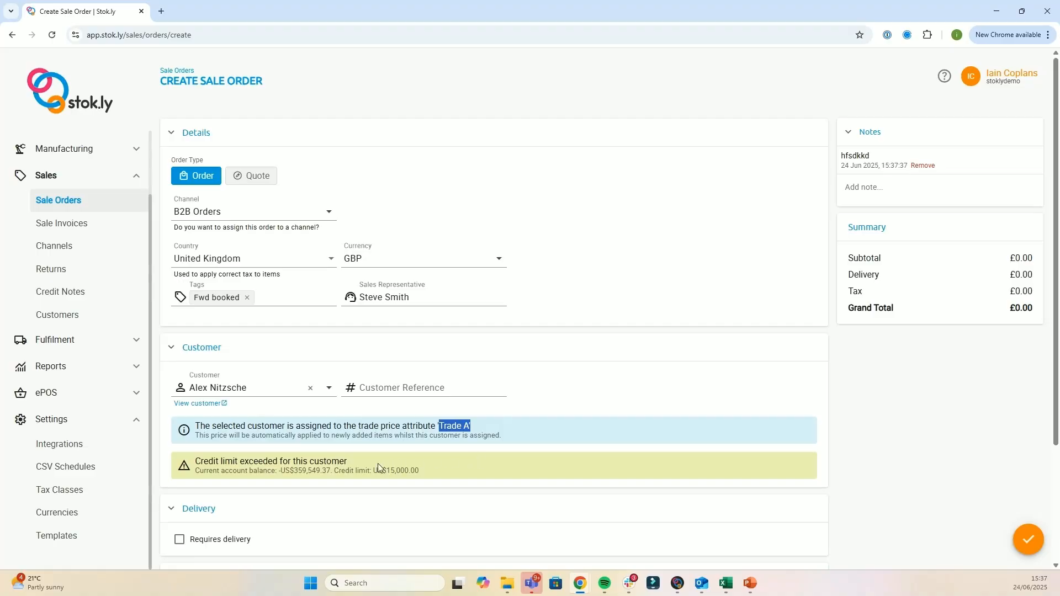
click(274, 461)
drag(291, 462, 351, 463)
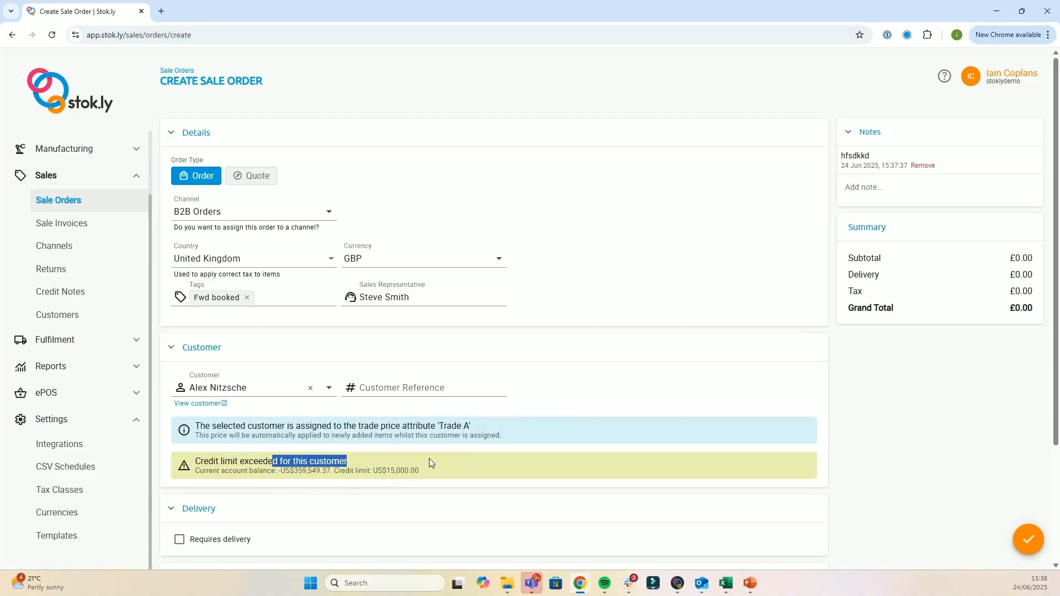
click(555, 395)
- Mark the sale order as requiring delivery and set its delivery address from an address lookup
scroll(556, 398, down, 3)
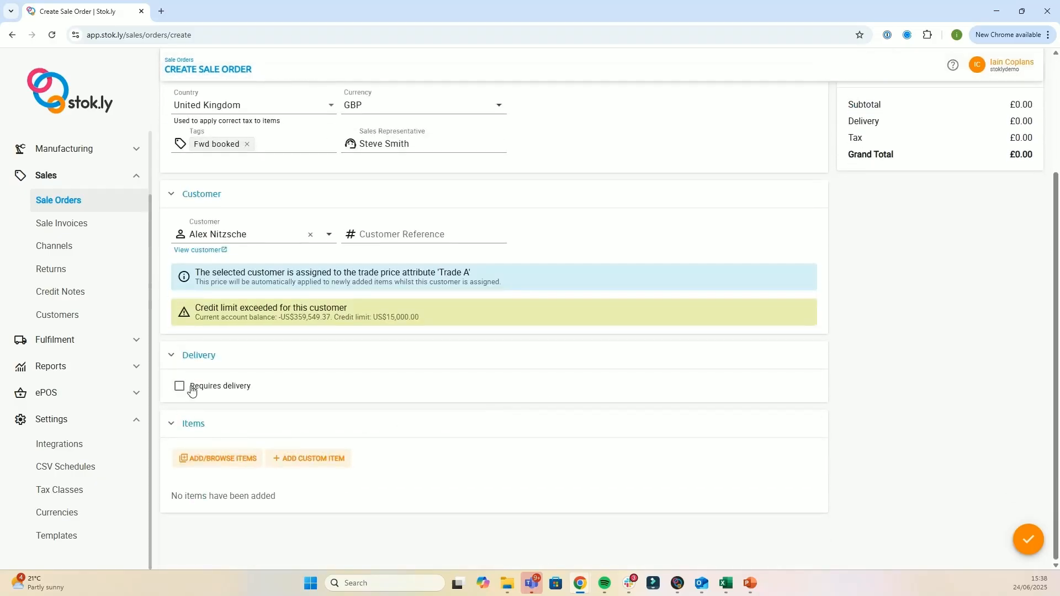
click(180, 386)
scroll(284, 376, down, 4)
click(225, 238)
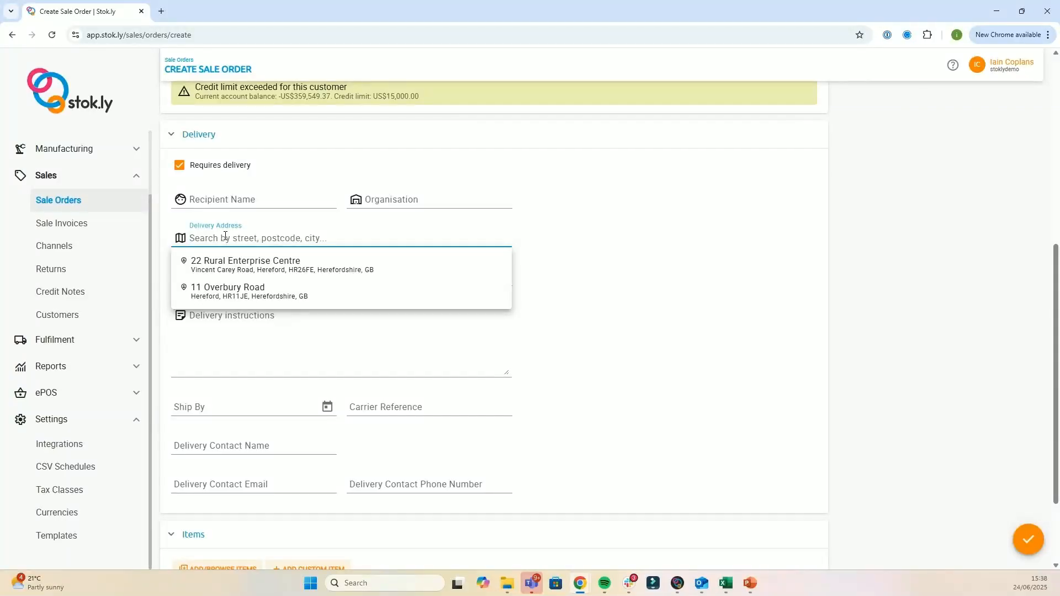
click(165, 258)
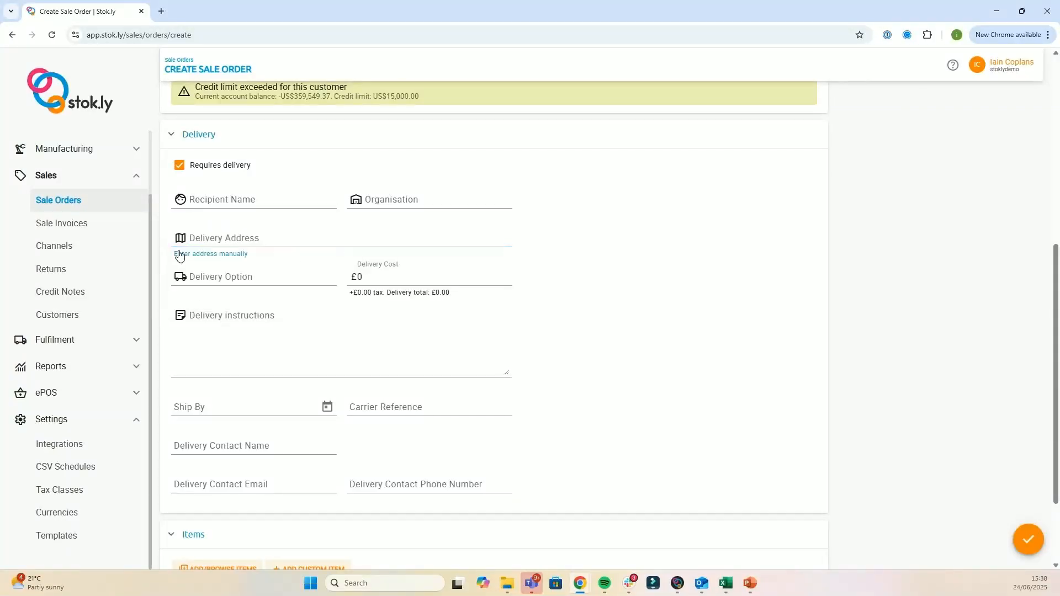
click(197, 238)
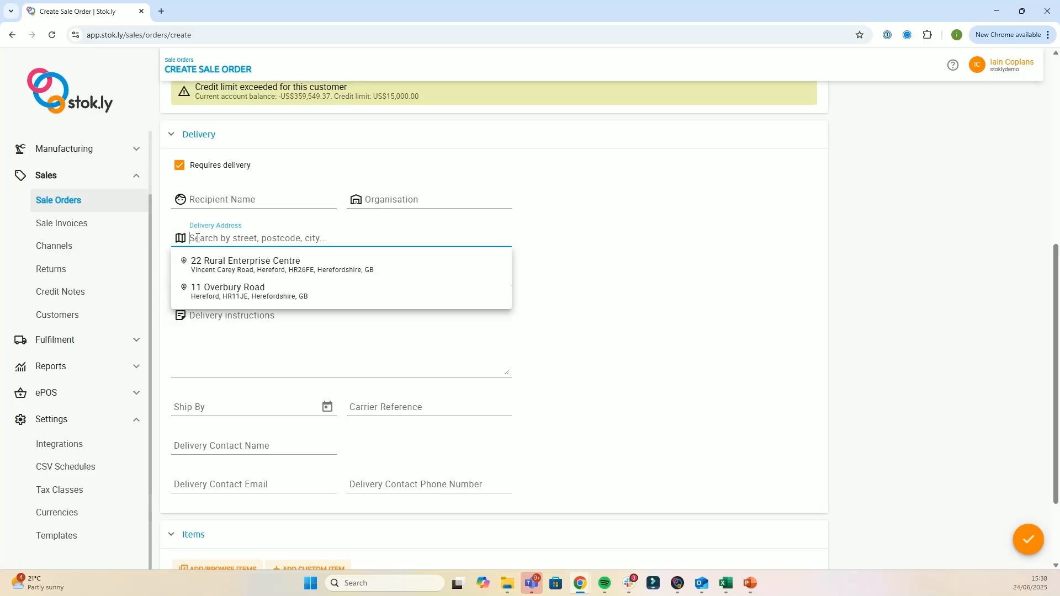
text(rural )
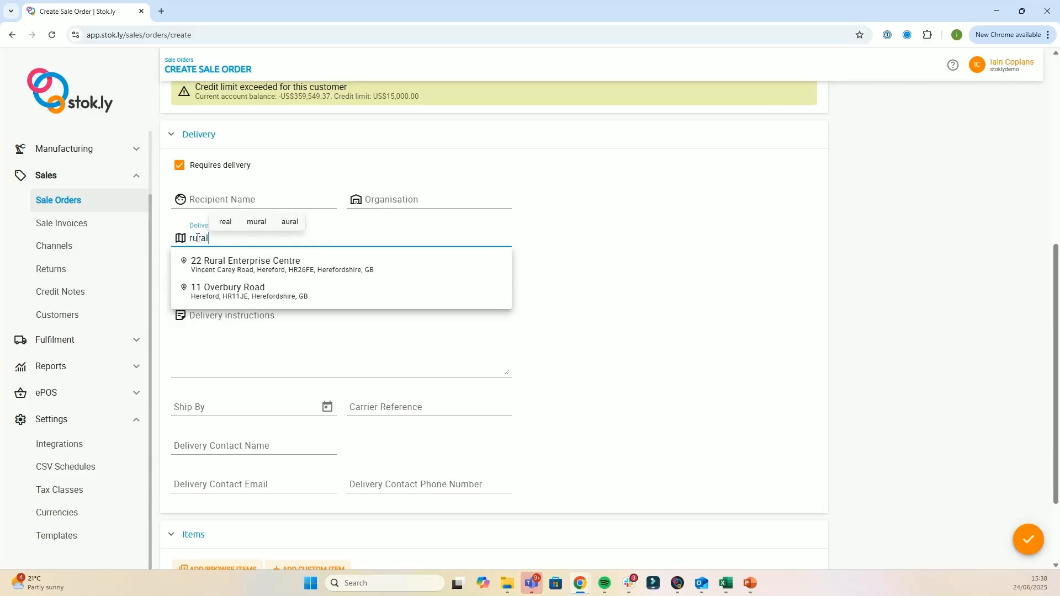
text(en)
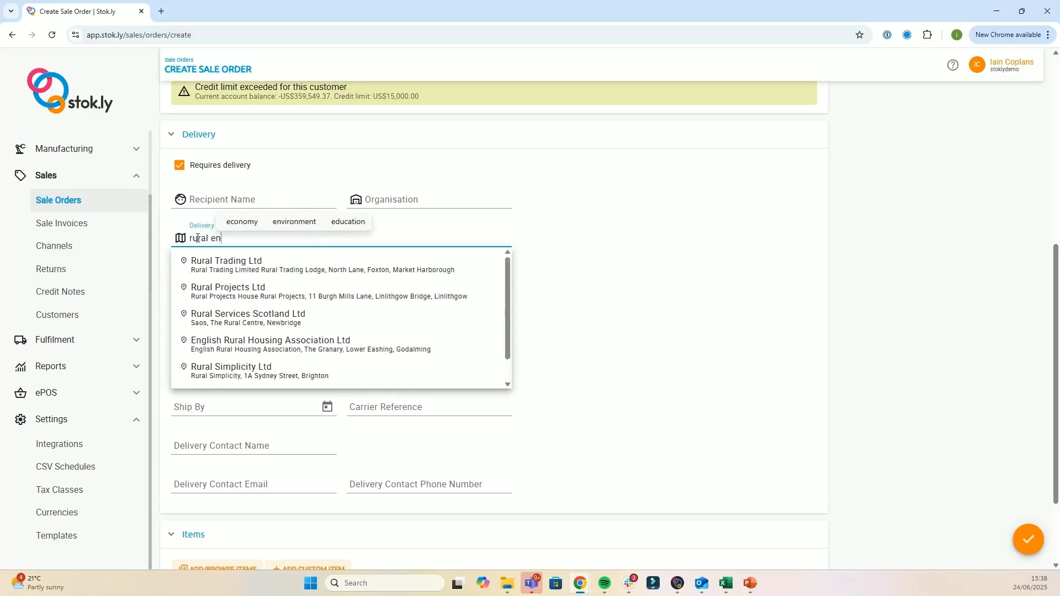
text(terprise)
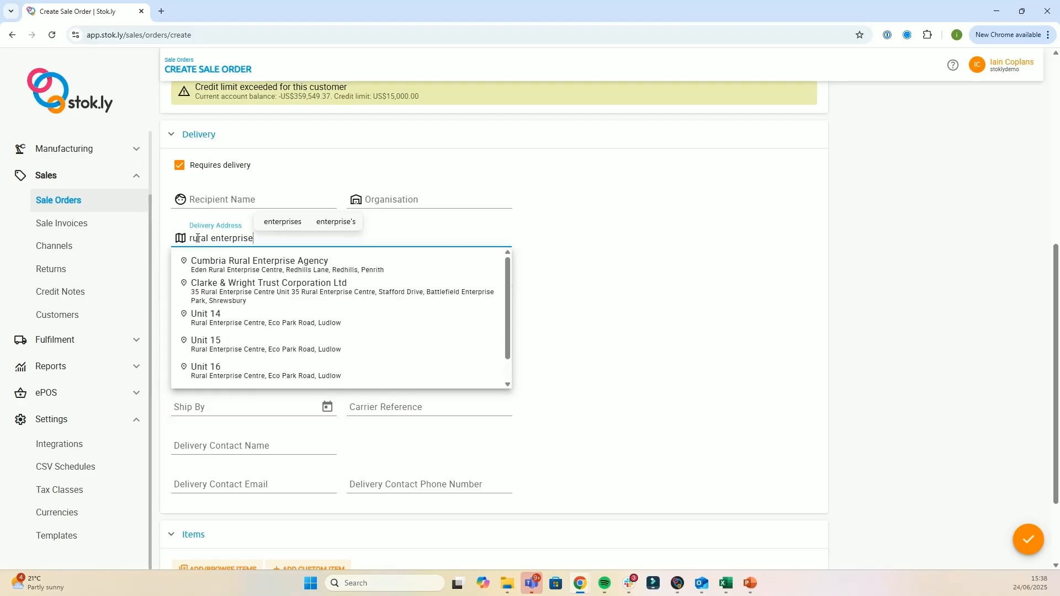
click(227, 325)
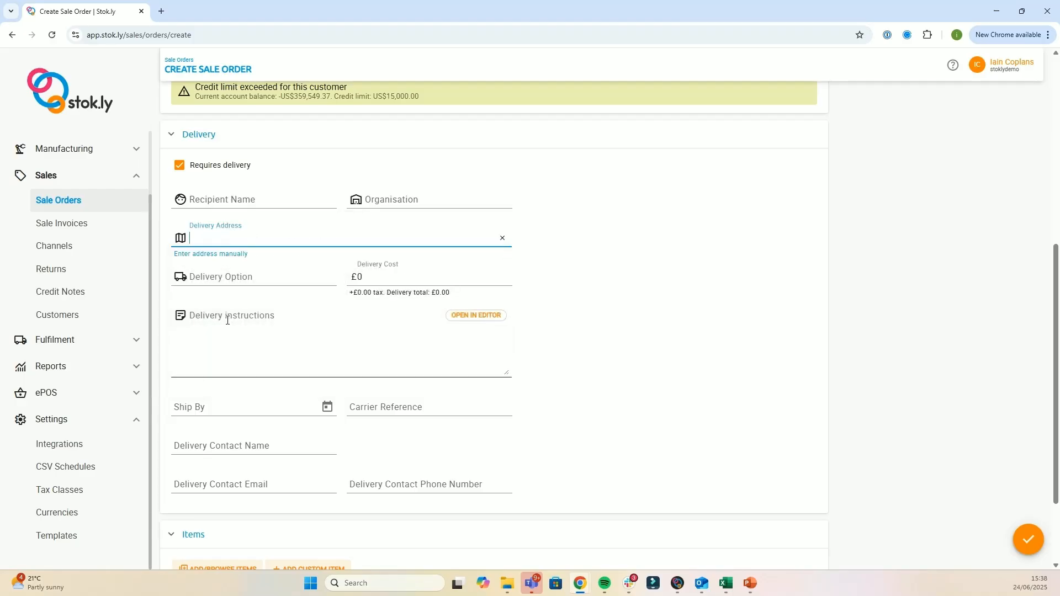
- Set the delivery option to DPD Next Day and the ship-by date to 26/06/2025
click(228, 276)
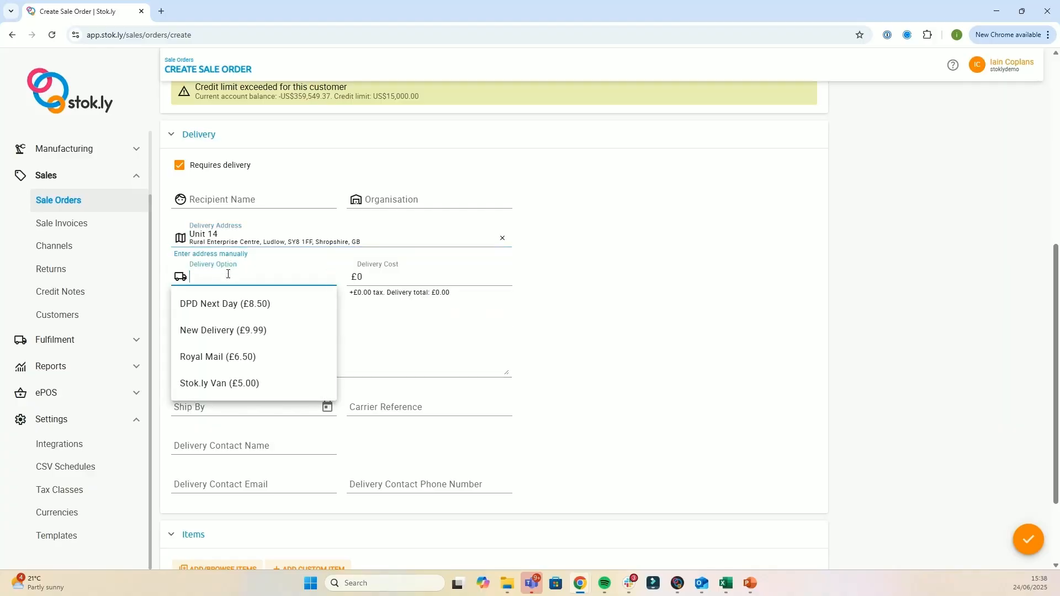
click(231, 305)
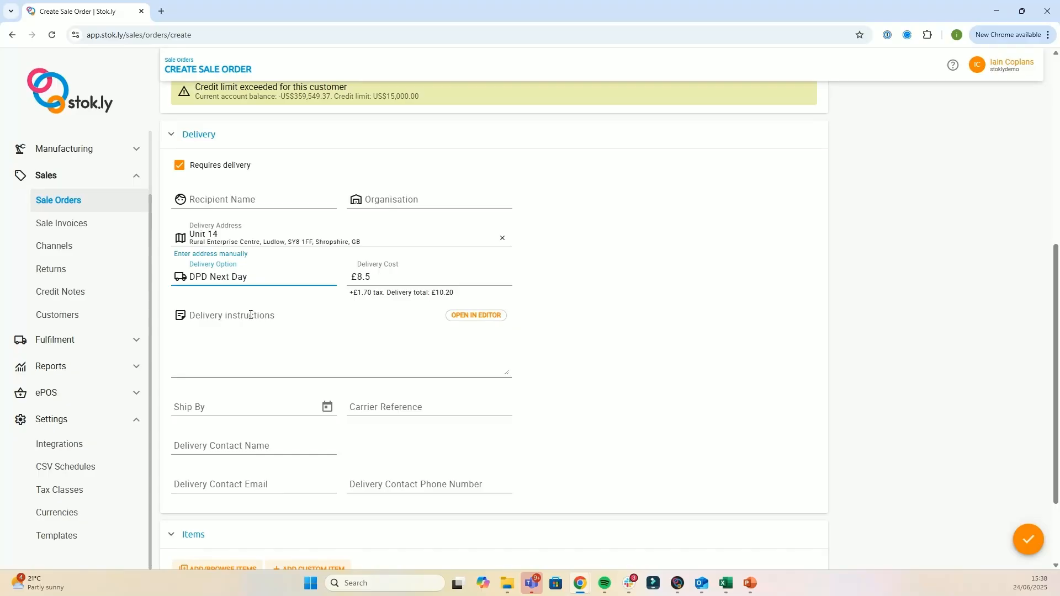
click(326, 406)
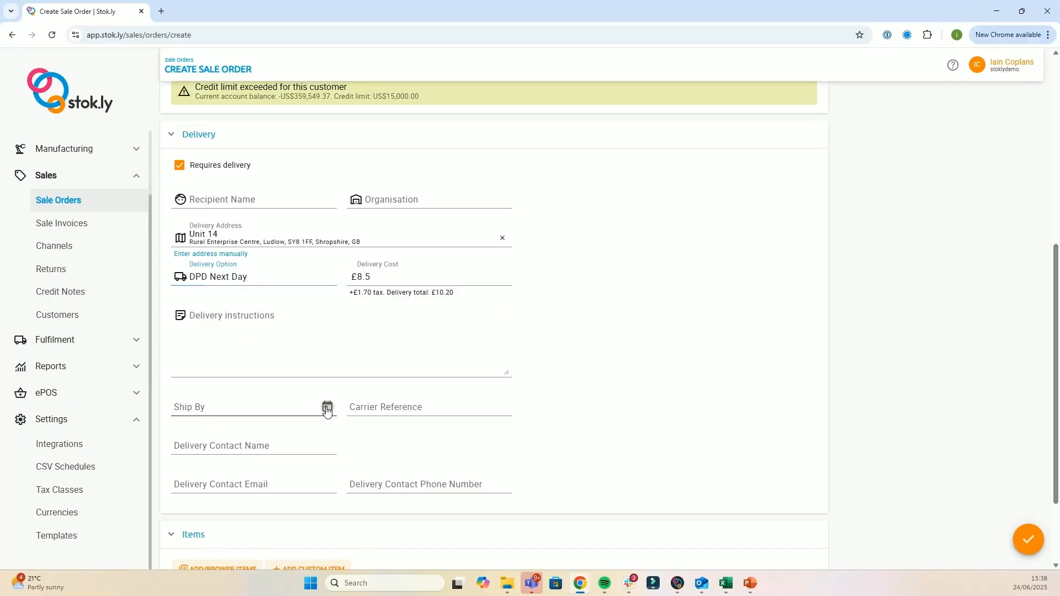
click(274, 352)
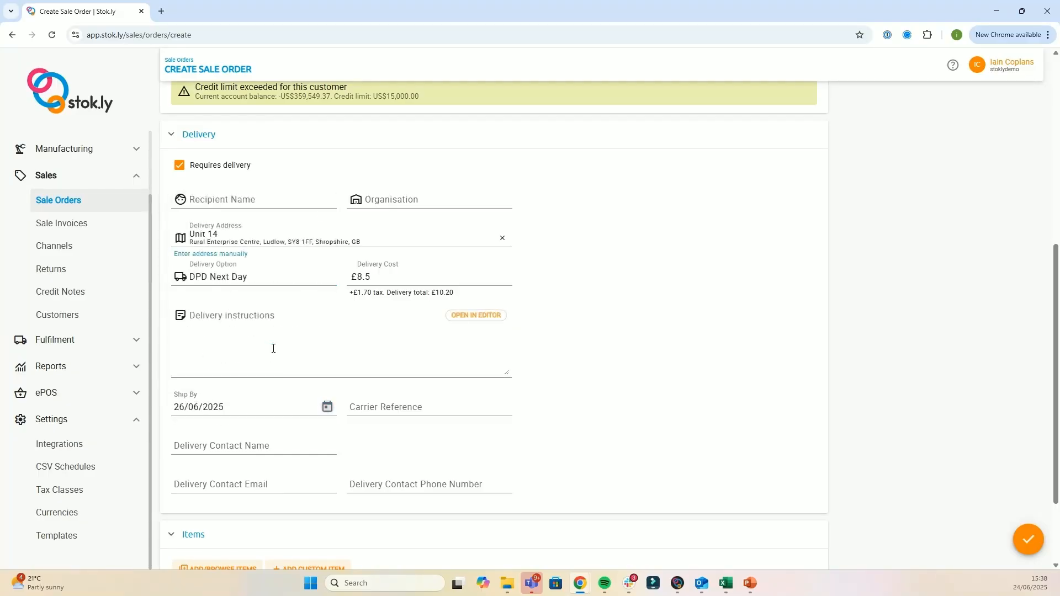
- Open the item browser and show the Actual Margin and Minimum Margin columns, placing Minimum Margin directly after Actual Margin
scroll(350, 417, down, 2)
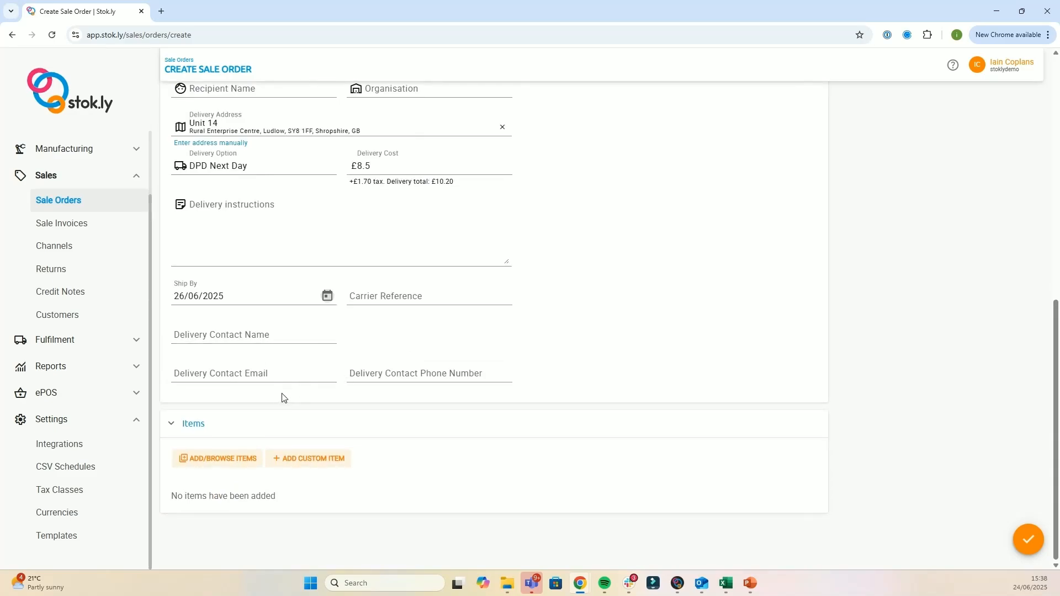
click(231, 463)
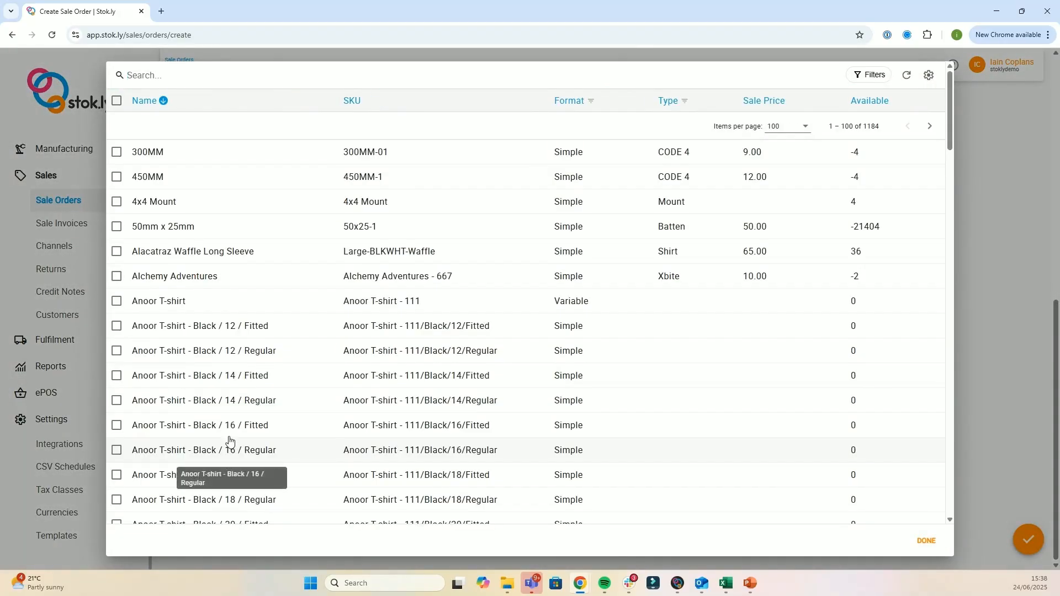
click(930, 75)
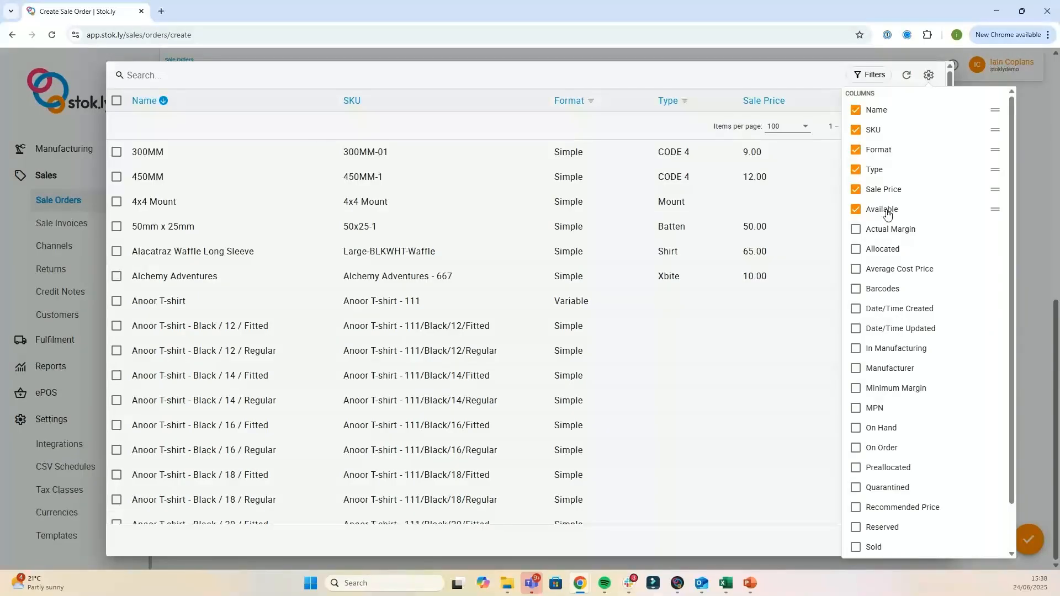
click(856, 231)
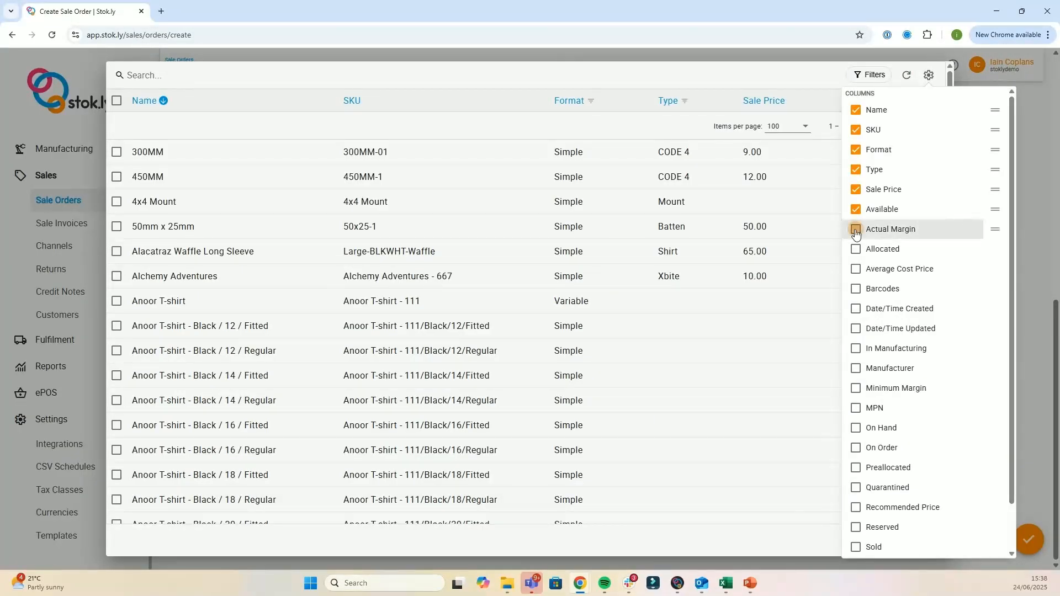
click(856, 388)
drag(995, 388, 980, 251)
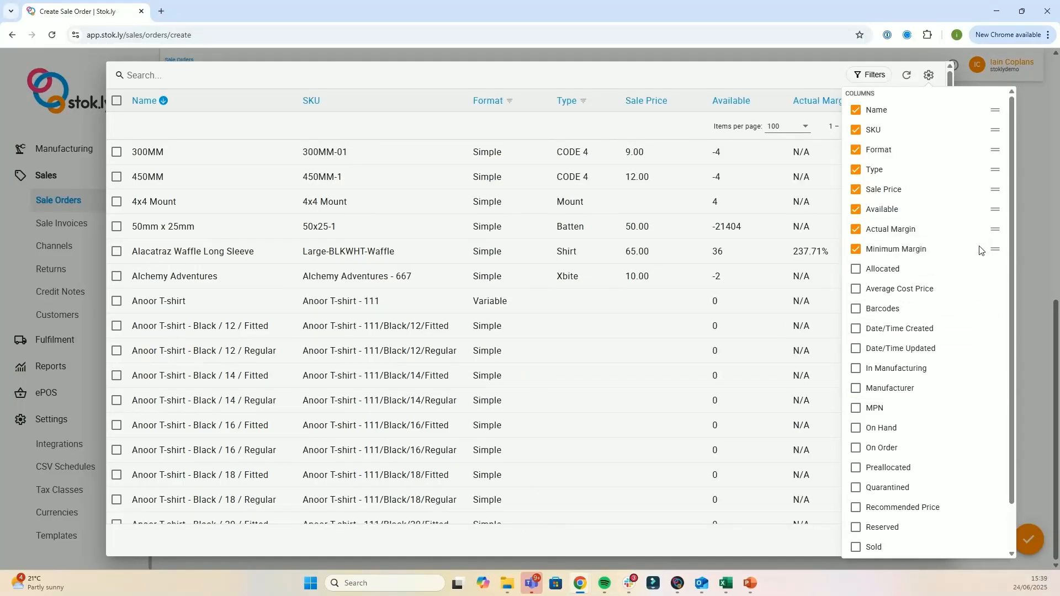
- Show the On Hand, On Order and Tags columns in the item browser's table
click(856, 428)
click(857, 449)
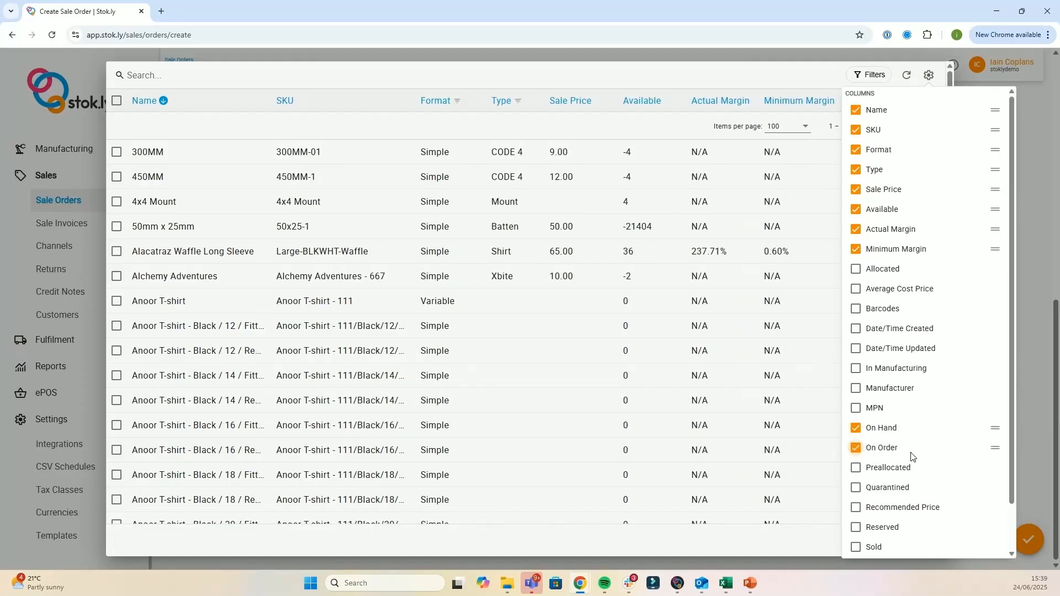
scroll(890, 416, down, 1)
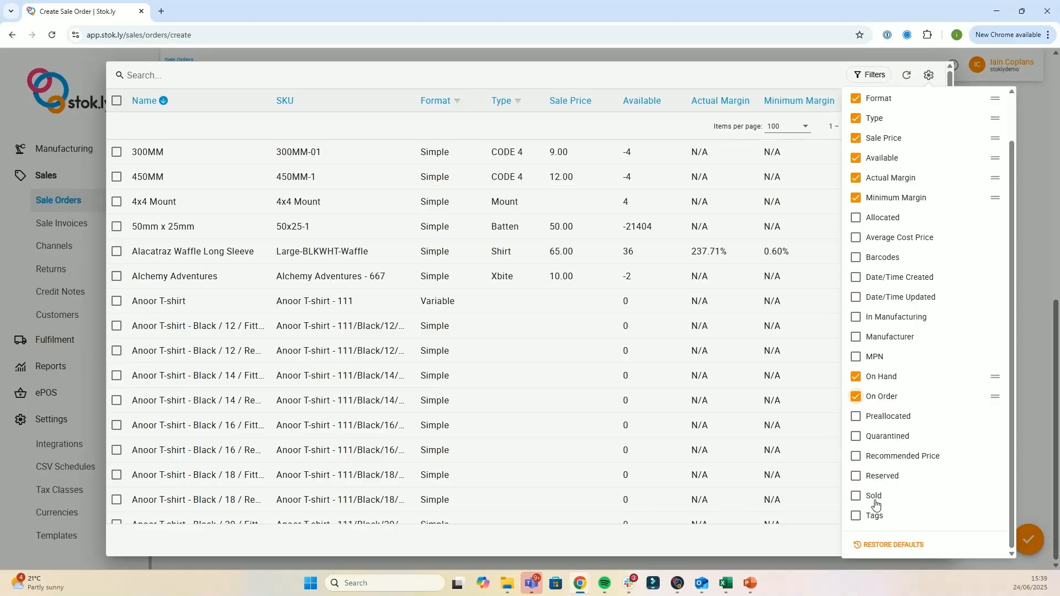
click(872, 518)
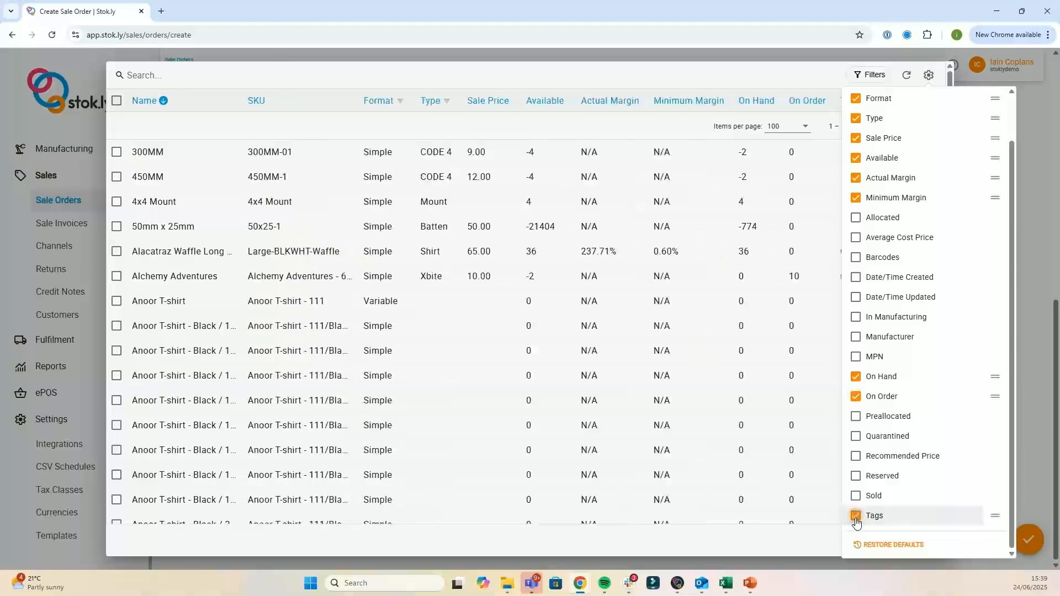
click(754, 73)
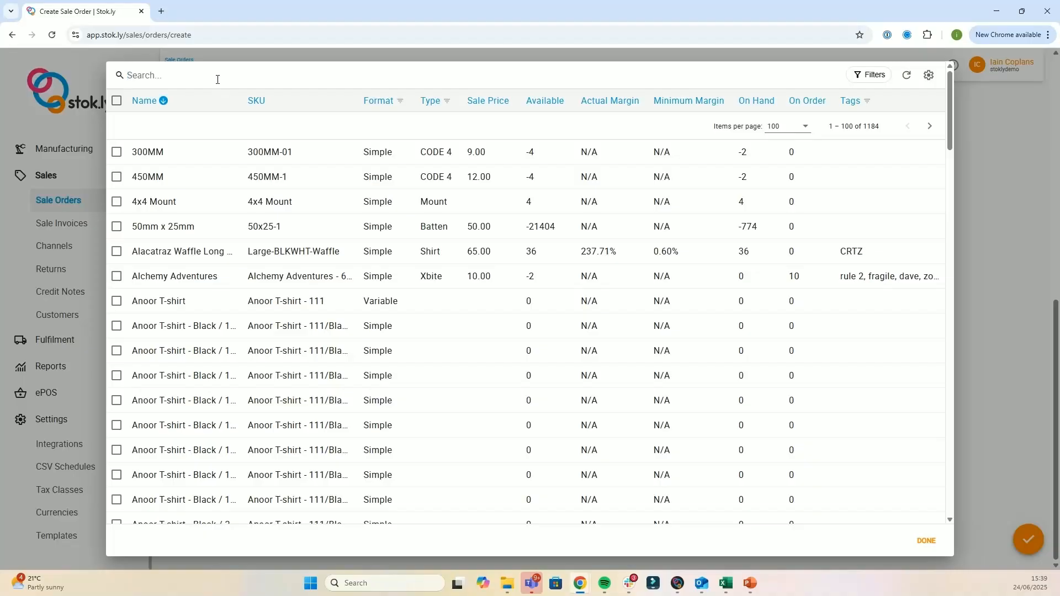
- Search the items for "nik-" and add Blue Nike Trainers - 10 to the sale order
text(nik-)
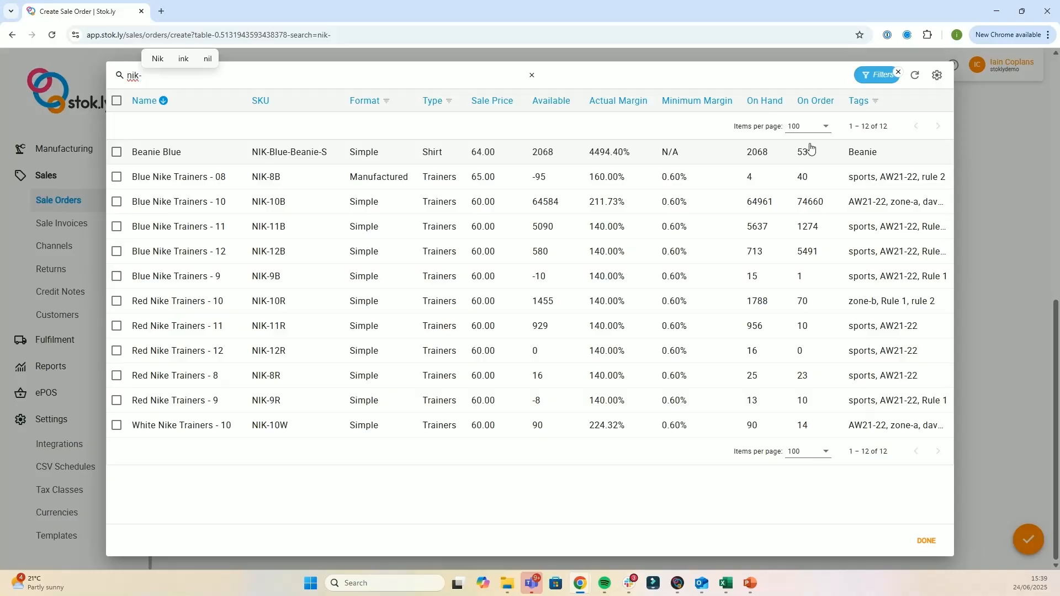
click(116, 202)
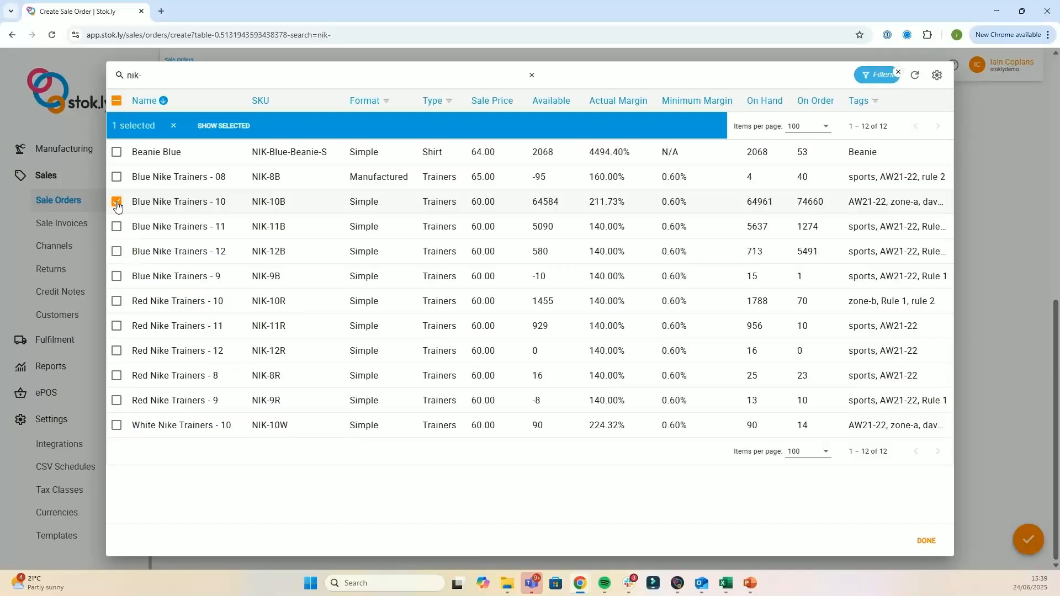
click(926, 543)
- Use the Nike Trainers variation matrix to add 5 of size 10 in red and 5 of size 11 in blue
scroll(410, 415, down, 3)
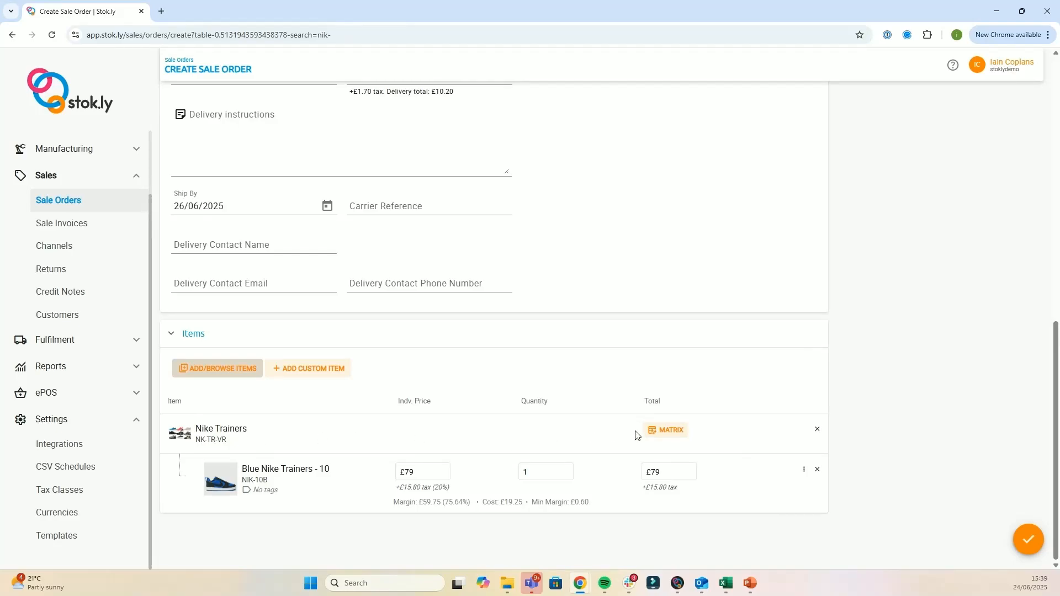
click(676, 430)
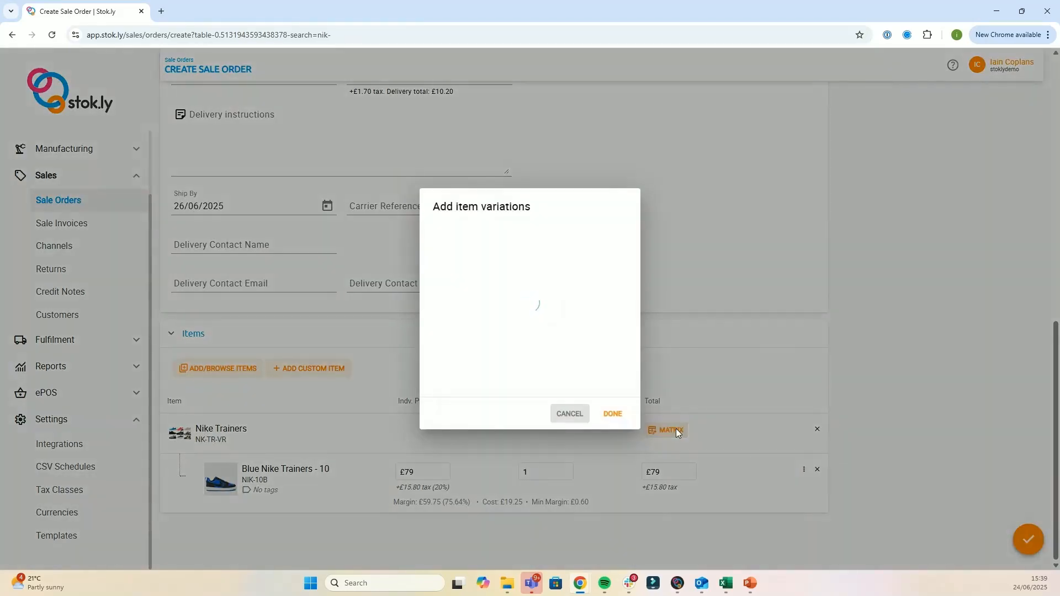
click(563, 285)
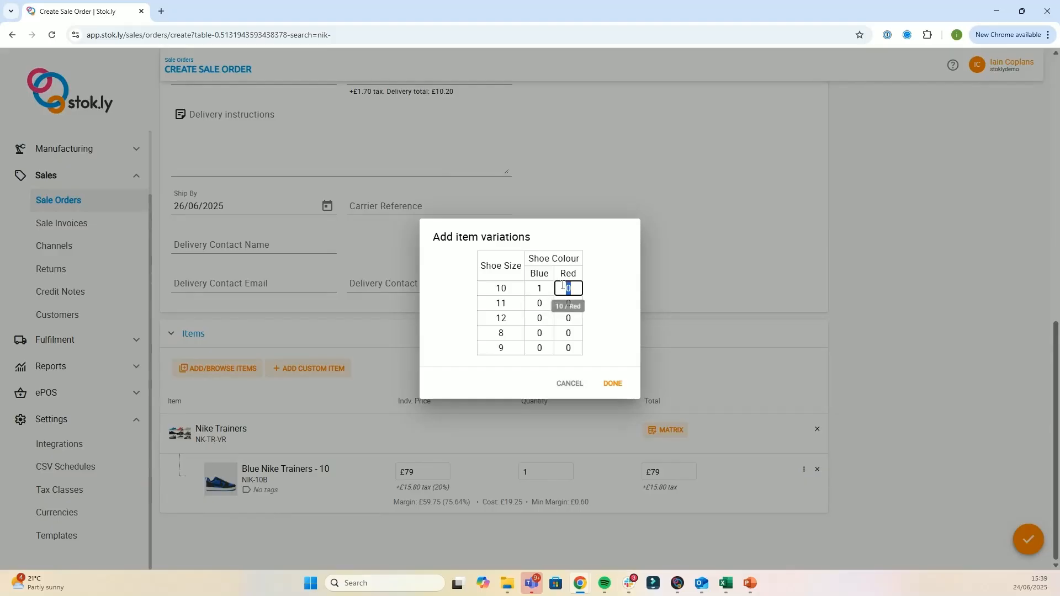
key(Tab)
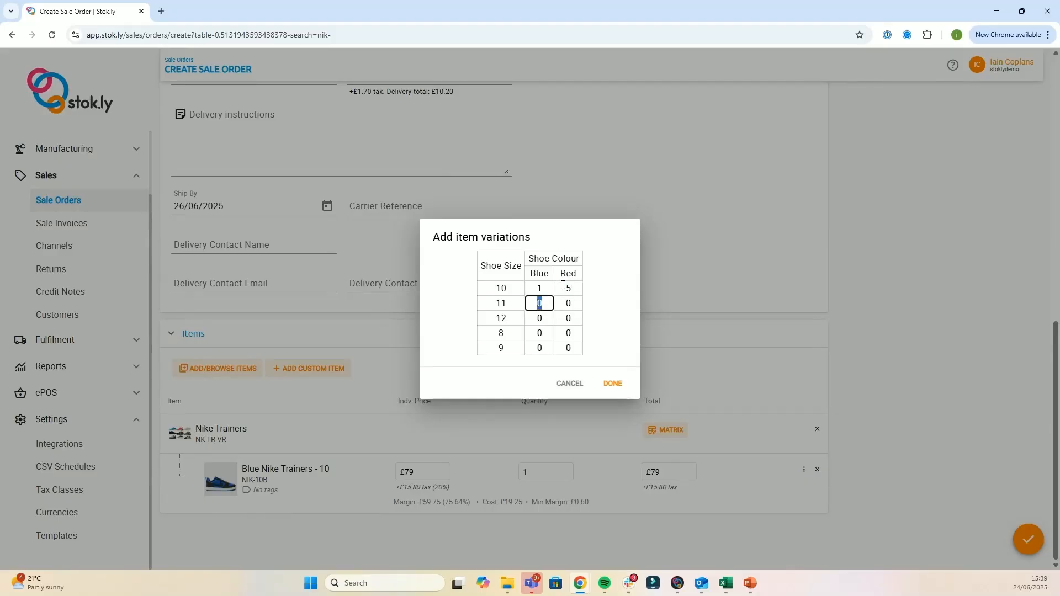
text(5)
click(614, 385)
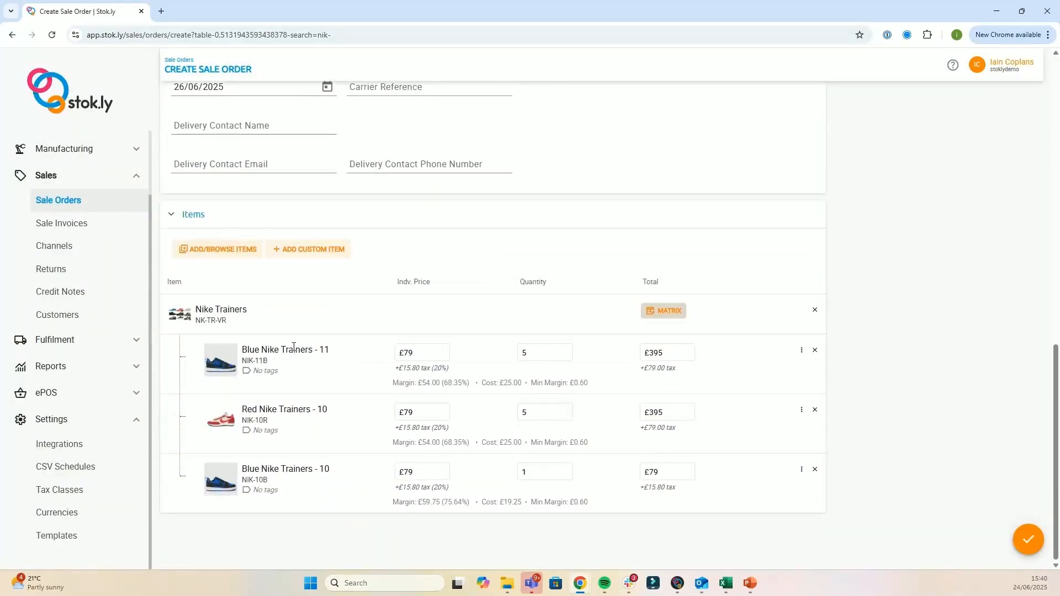
- Examine the tag editor and the individual price field of the Blue Nike Trainers - 11 line
click(266, 372)
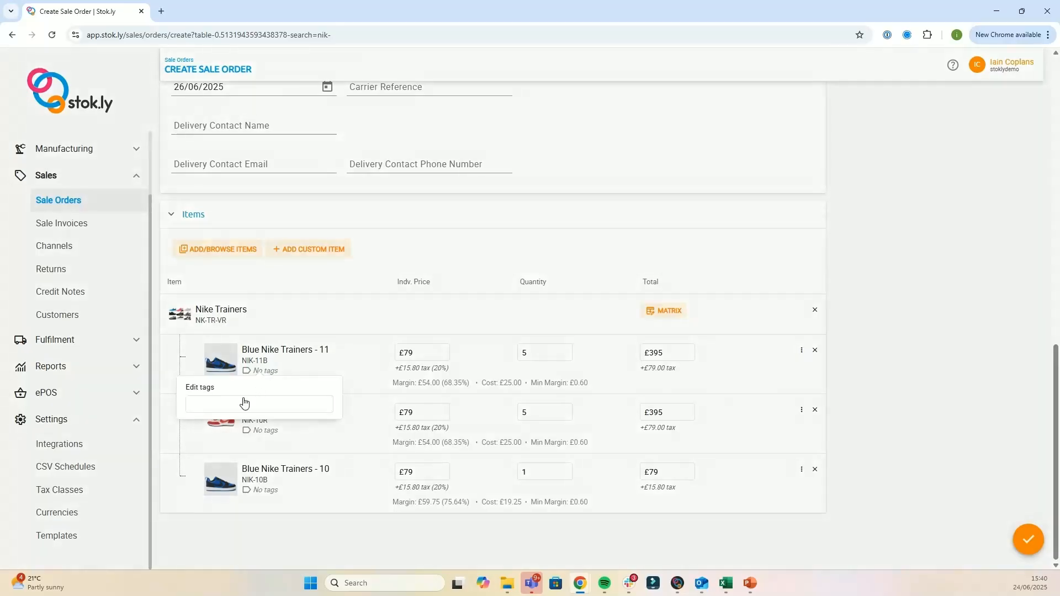
click(436, 319)
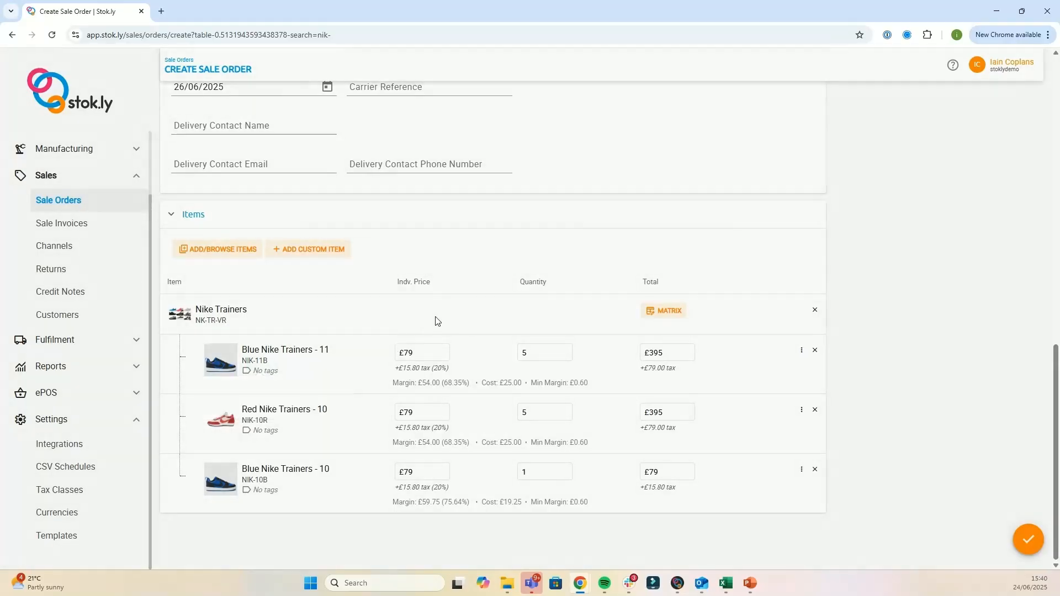
click(414, 353)
click(523, 318)
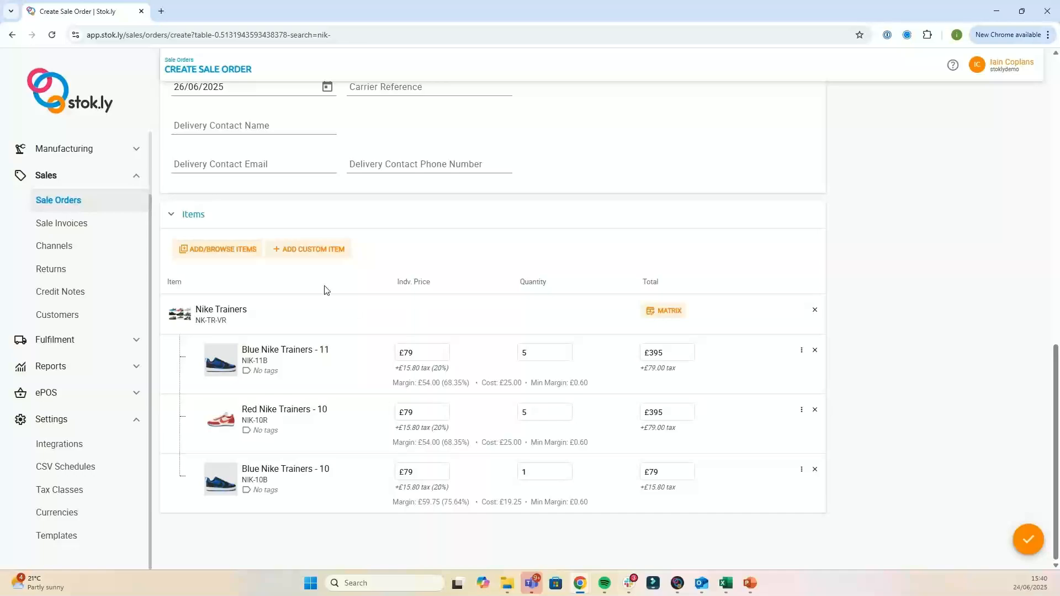
- Add a custom item line to the order and remove it again
click(319, 252)
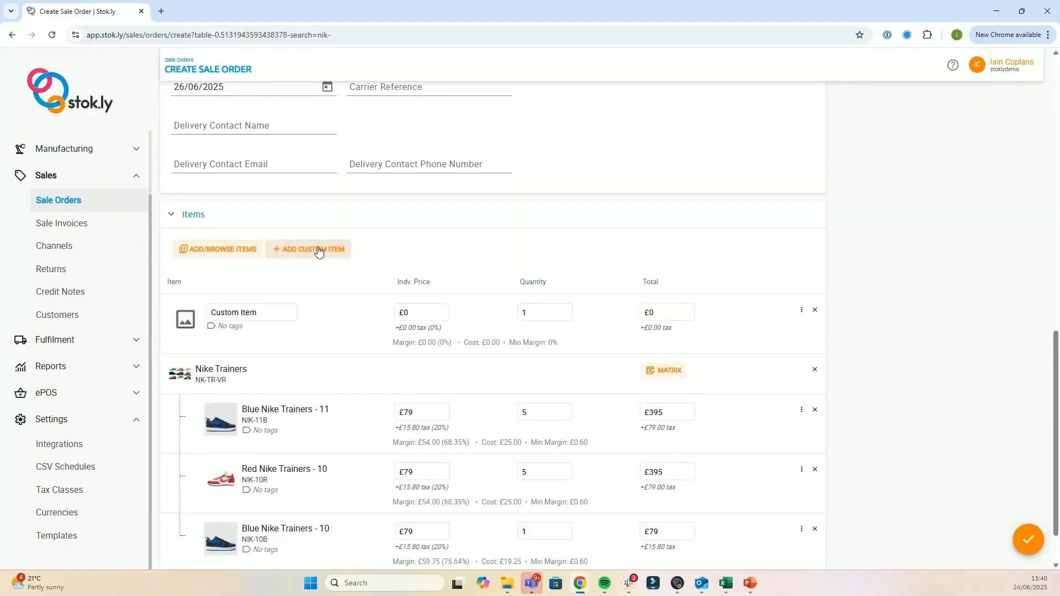
click(815, 310)
- Duplicate the Blue Nike Trainers - 11 line in the order's items
click(802, 350)
click(822, 377)
- Set the Blue Nike Trainers - 10 line to quantity 5 at an individual price of £77
scroll(541, 379, down, 1)
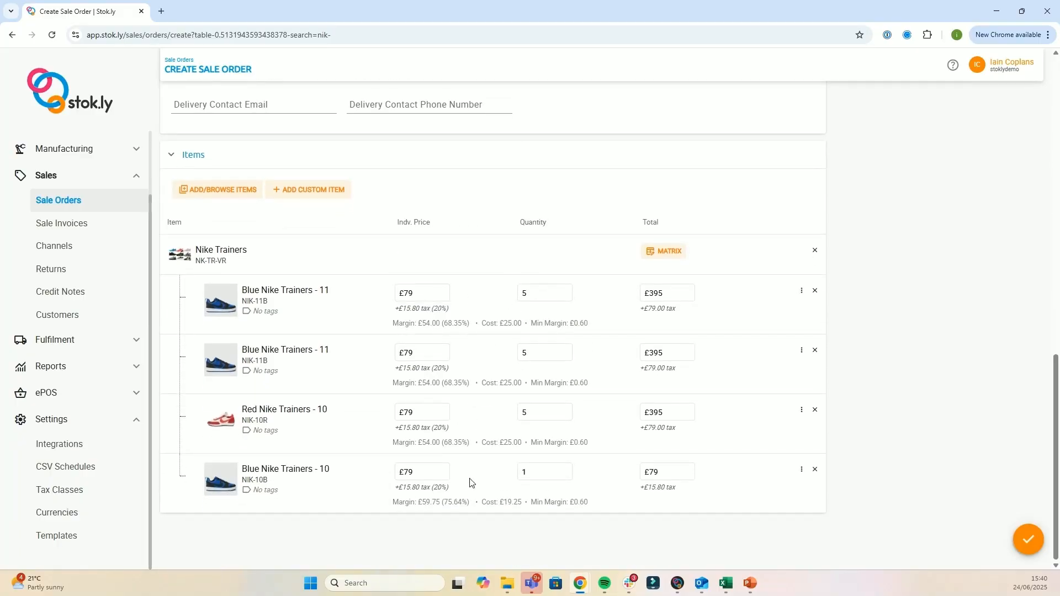
click(518, 473)
text(5)
click(412, 473)
key(BackSpace)
text(7)
click(366, 501)
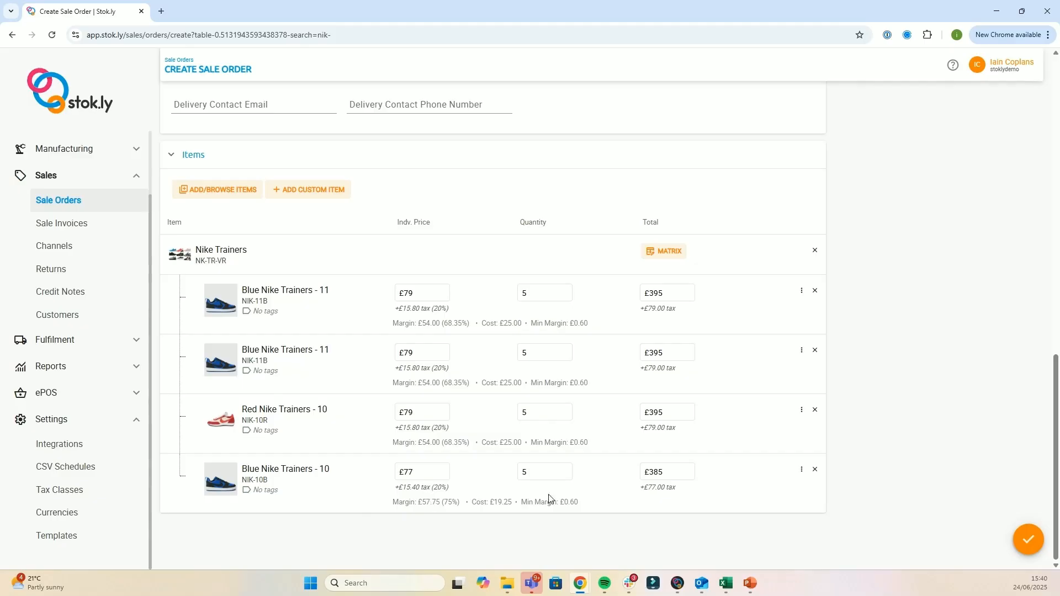
- Remove the Blue Nike Trainers - 10 line from the order's items
click(815, 470)
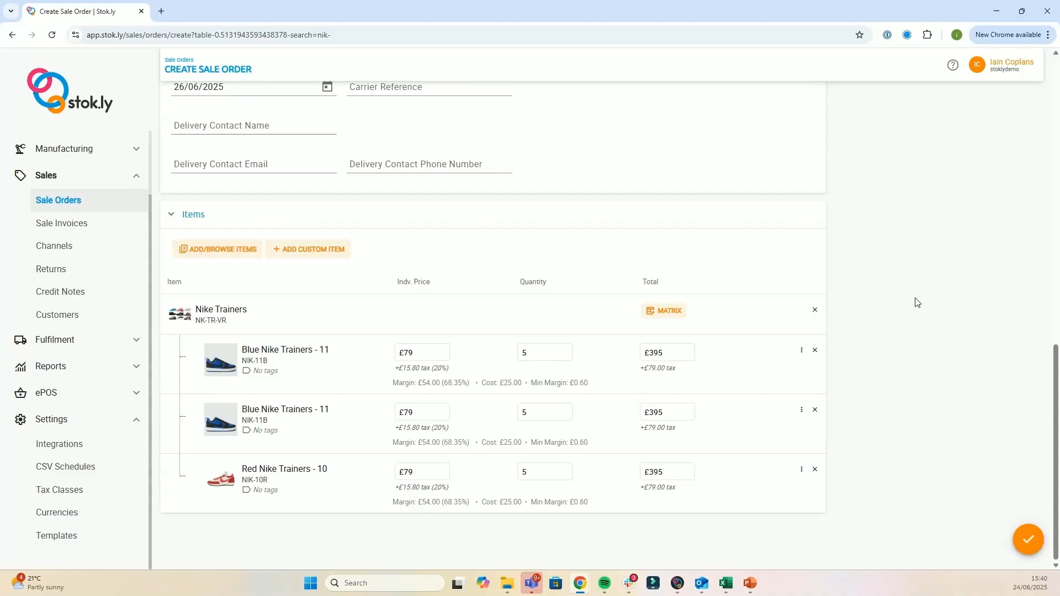
- Remove the duplicate Blue Nike Trainers - 11 line from the order's items and submit the order
click(815, 411)
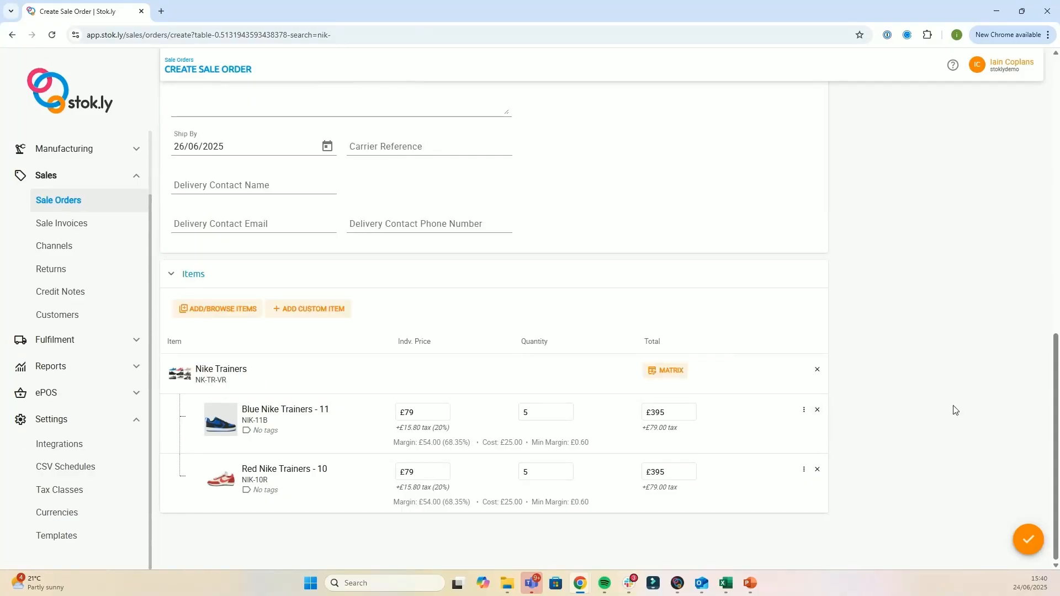
click(1031, 541)
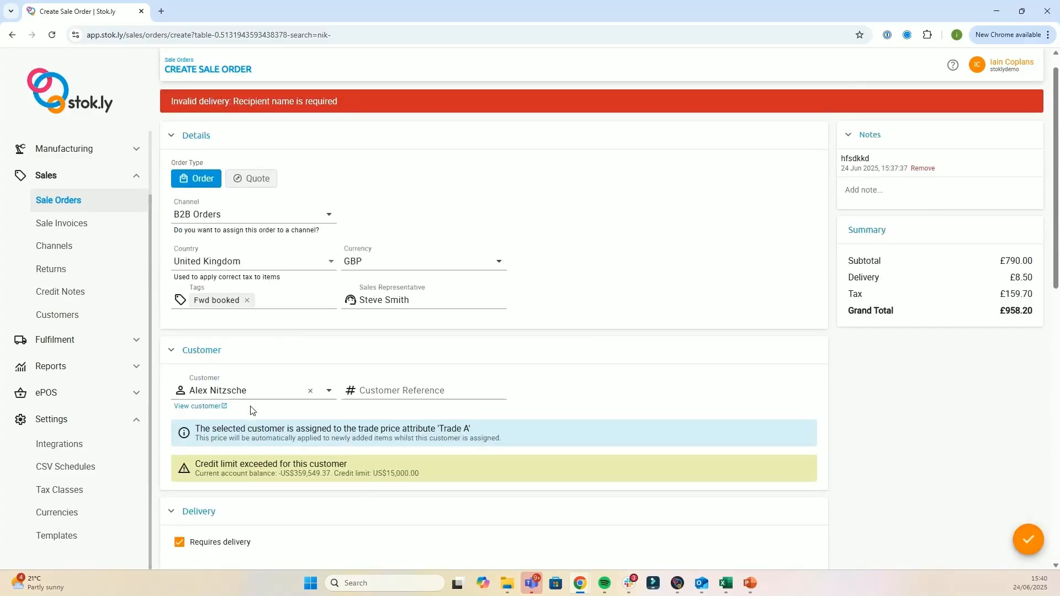
- Enter the recipient's name in the order's delivery details
scroll(250, 409, down, 5)
click(211, 297)
text(T Smith)
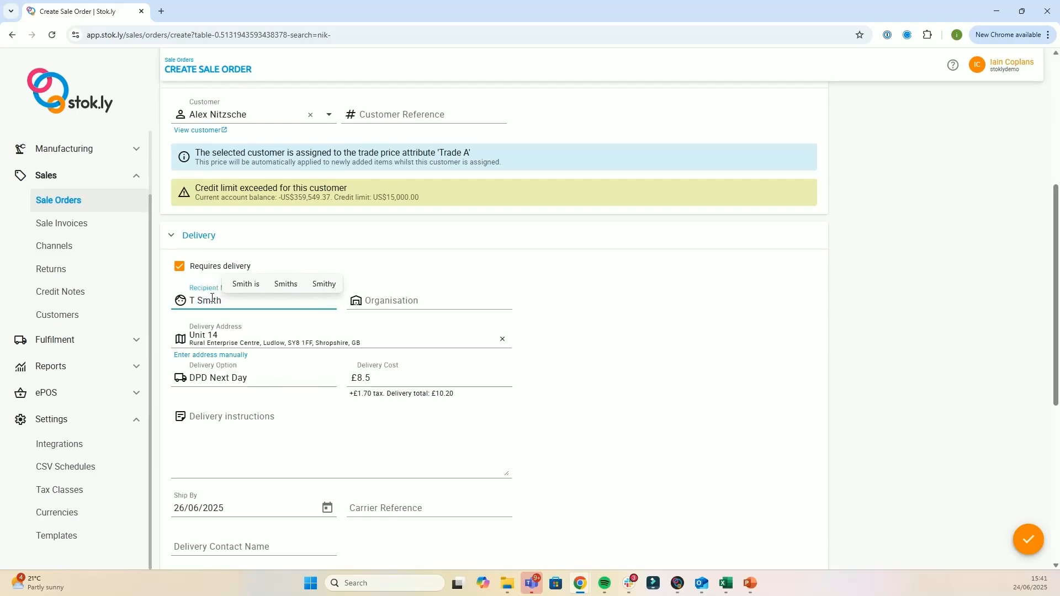
- Create the sale order, acknowledging the customer account balance warning, and open the created order
click(1030, 537)
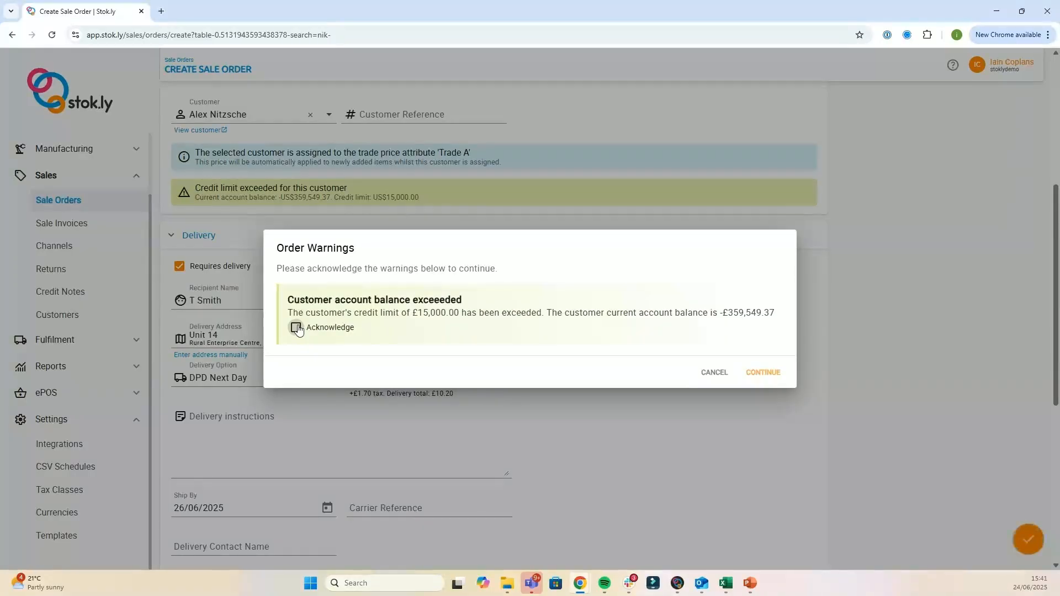
click(296, 328)
click(761, 373)
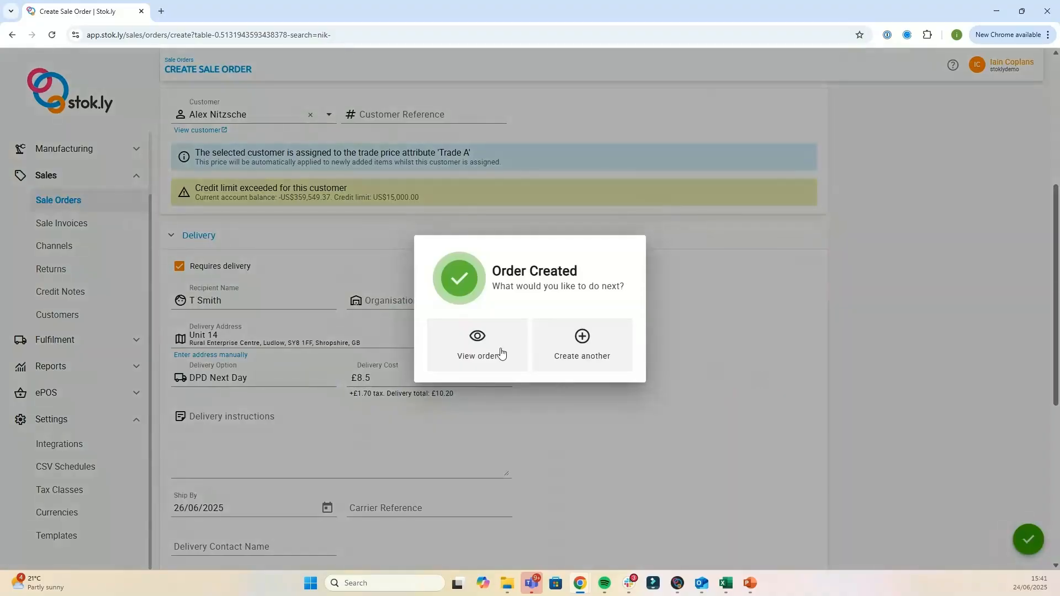
click(484, 342)
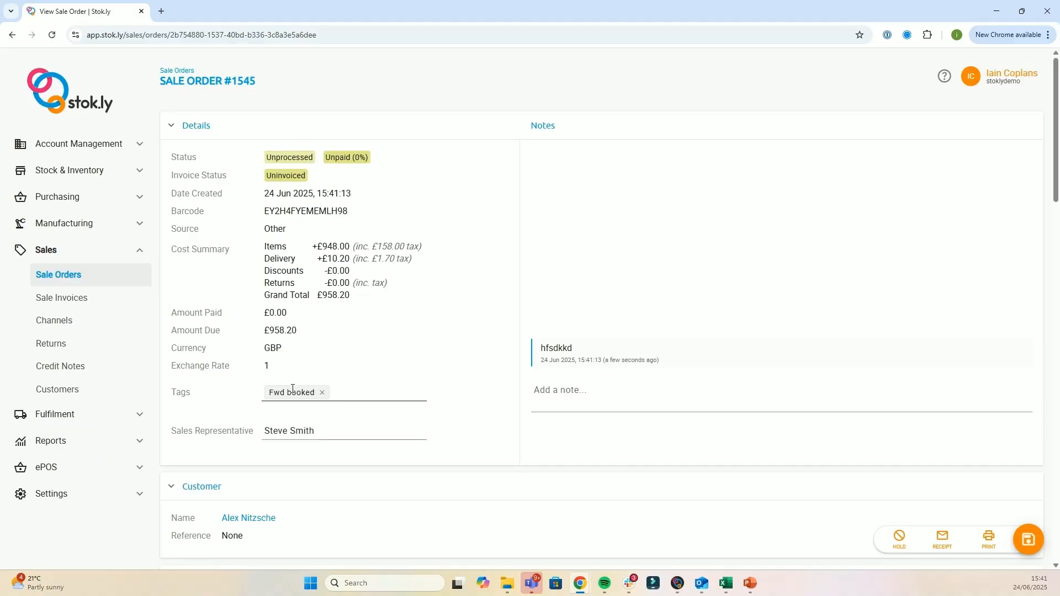
- Set the created order's quantities to 6 for Blue Nike Trainers - 11 and 4 for Red Nike Trainers - 10
scroll(293, 389, down, 7)
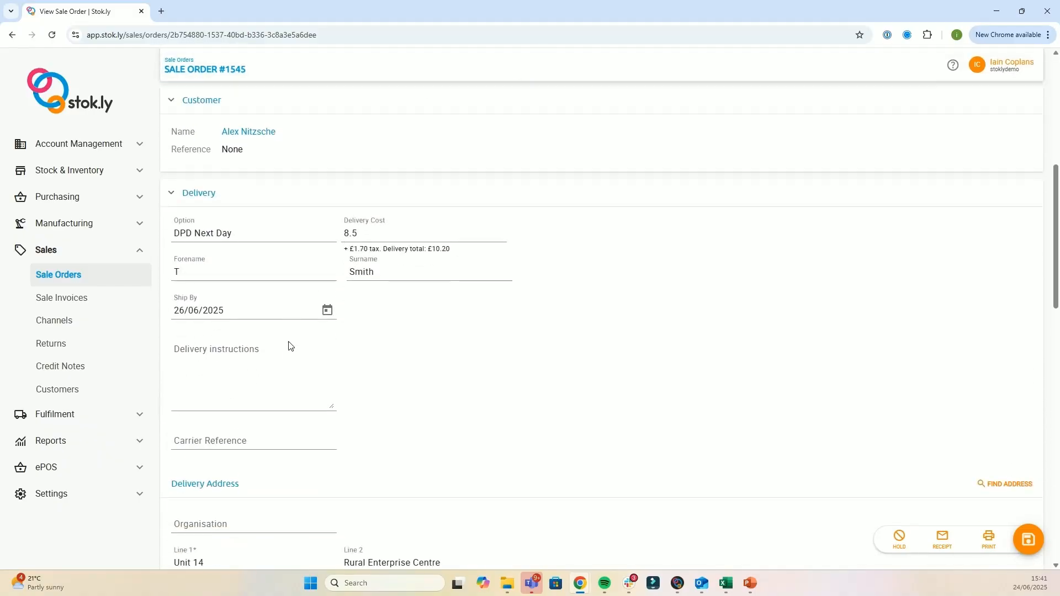
scroll(313, 325, down, 3)
scroll(313, 324, up, 3)
scroll(395, 345, down, 7)
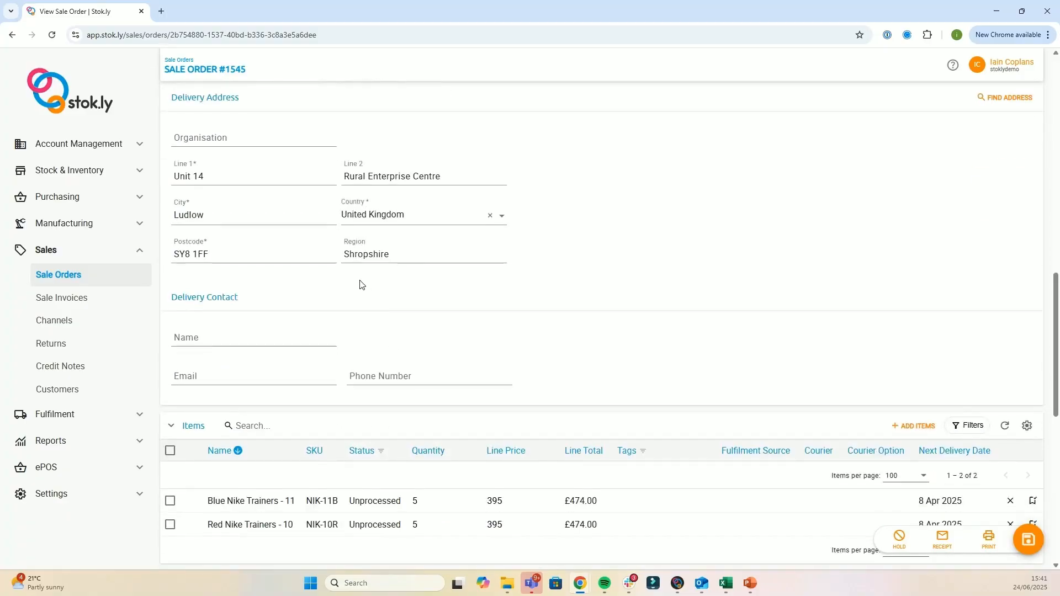
scroll(359, 285, down, 4)
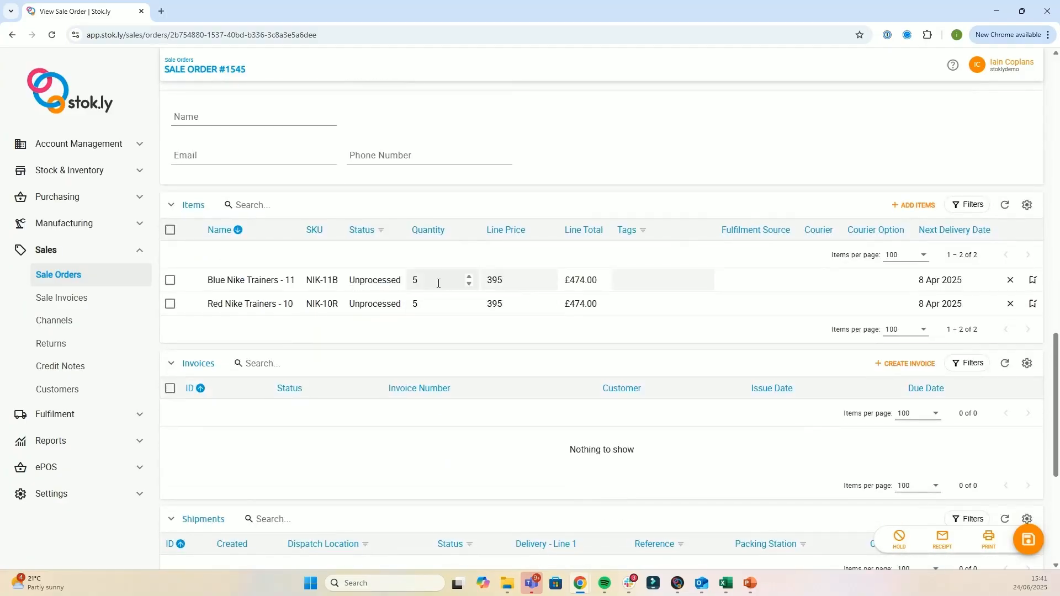
click(468, 280)
click(469, 311)
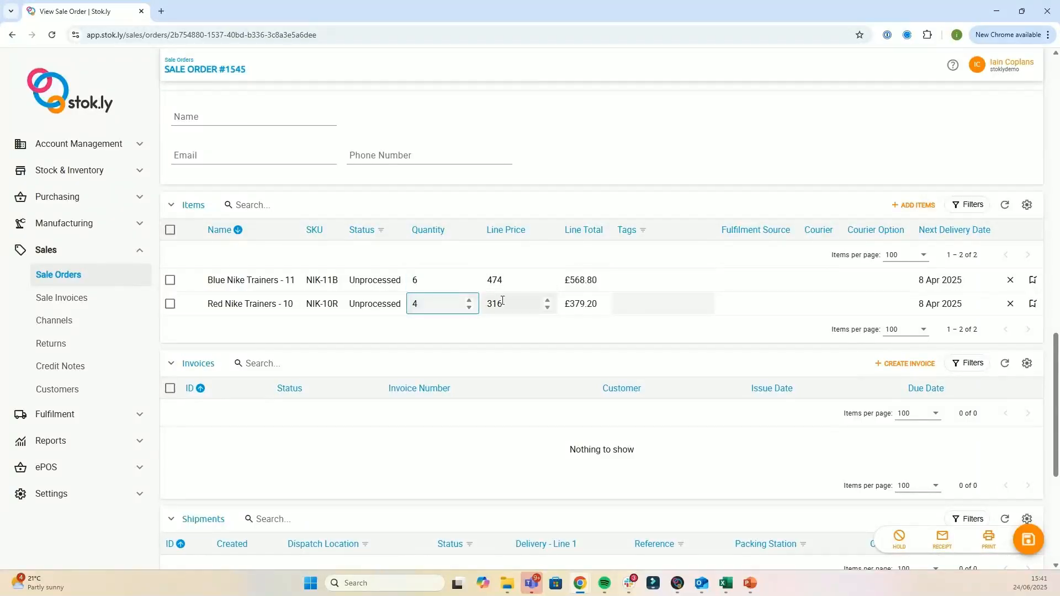
click(909, 204)
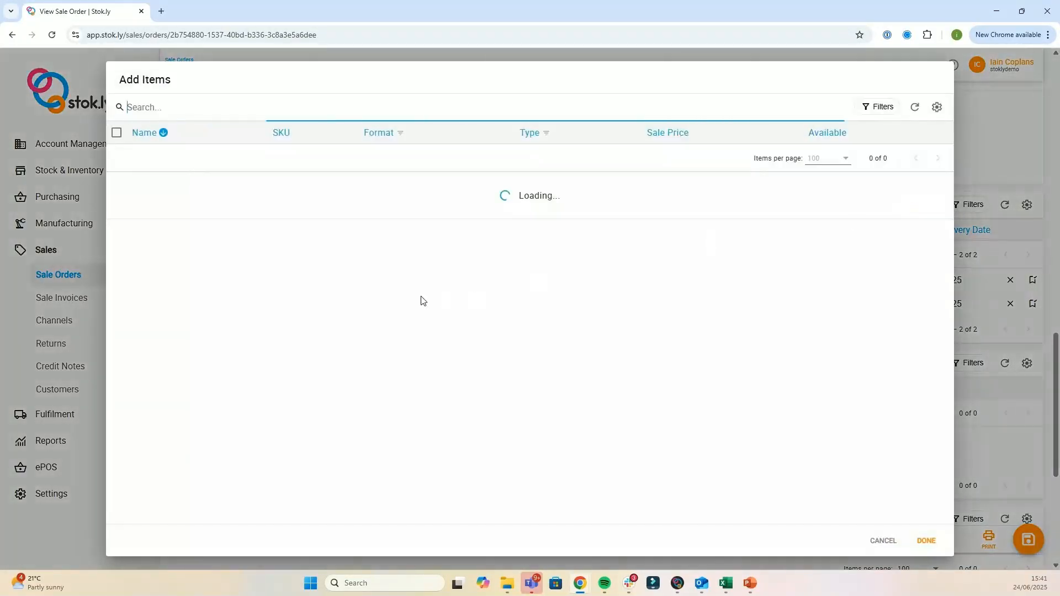
click(992, 101)
scroll(596, 200, down, 2)
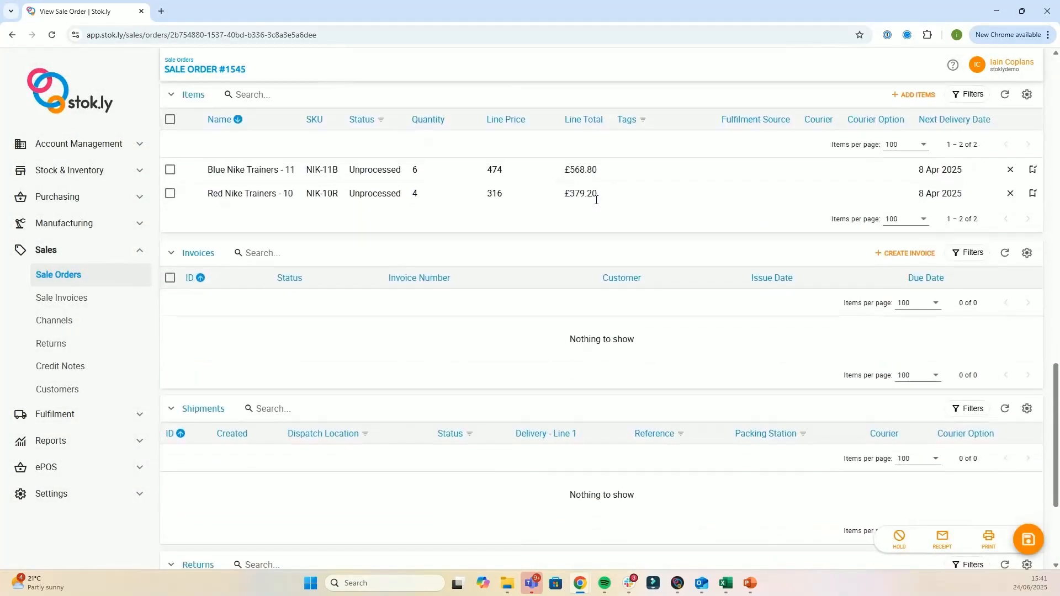